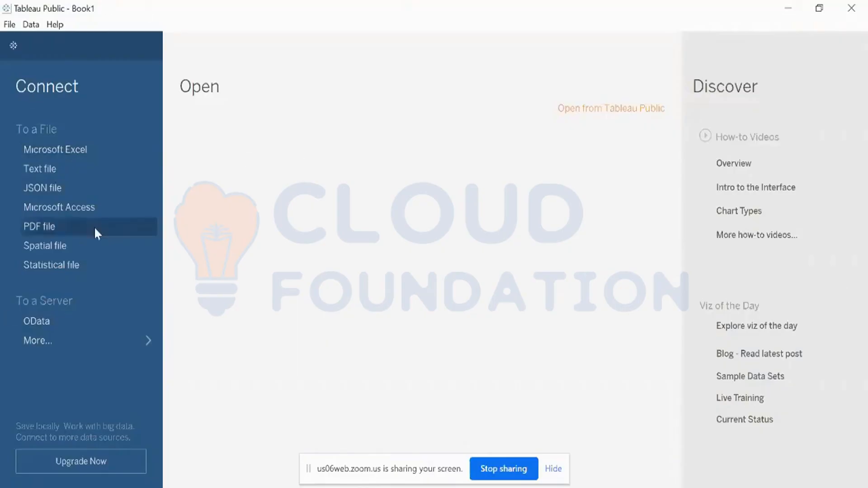
Switch to the Sample - Superstore workbook in Excel
left_click(64, 145)
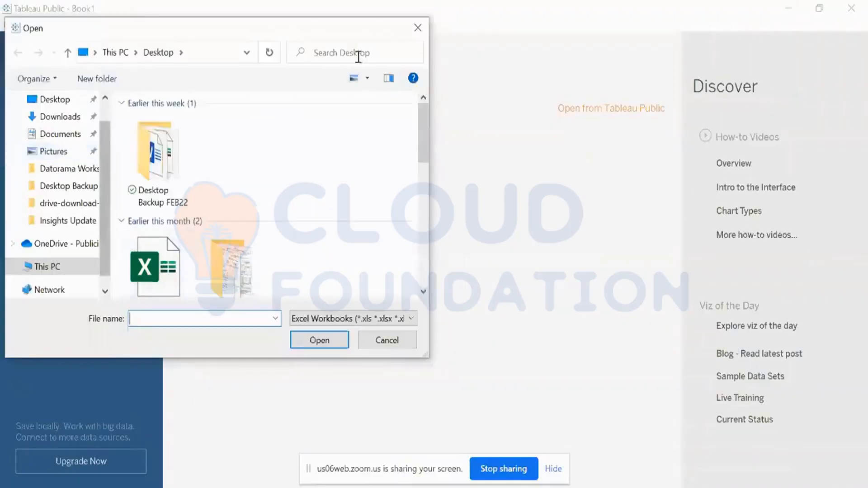
left_click(418, 28)
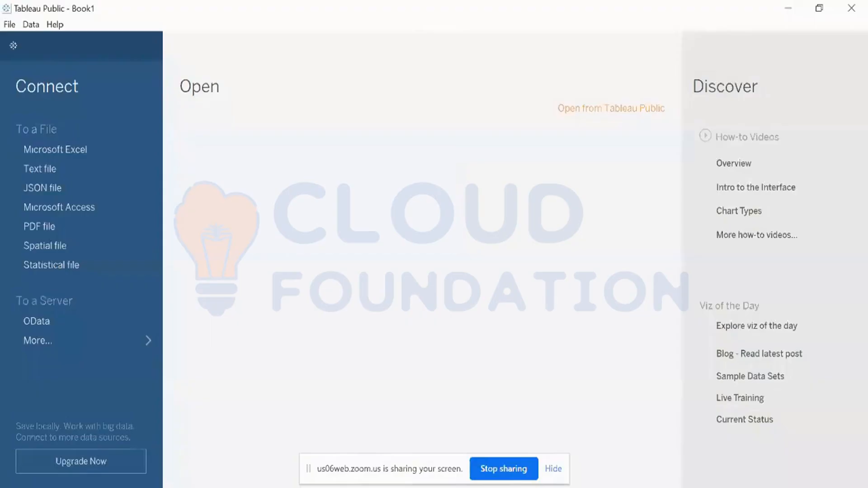
mouse_move(454, 487)
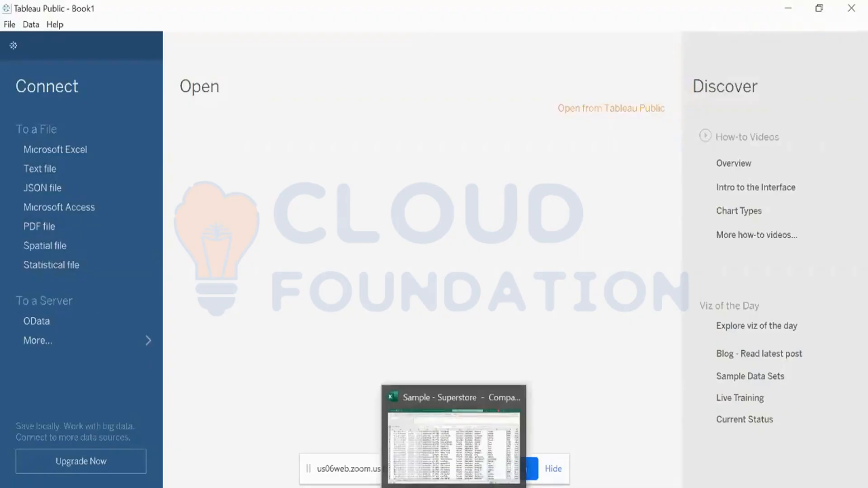
right_click(453, 487)
left_click(578, 247)
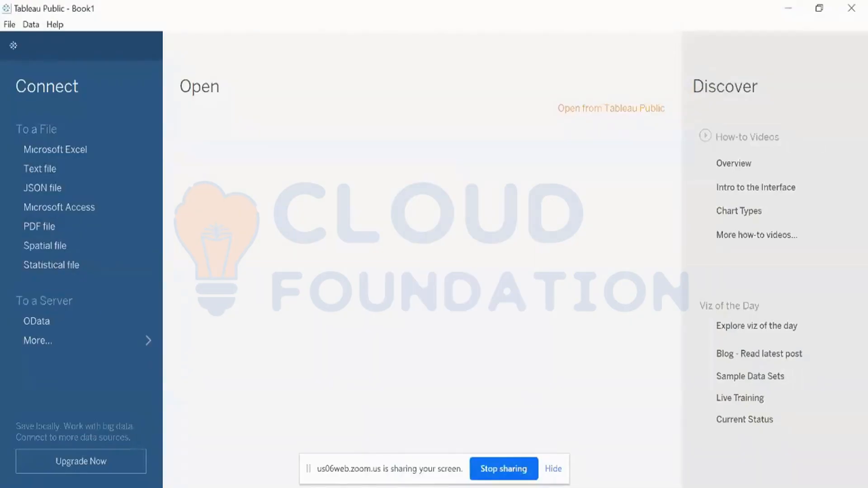
key("alt+Tab")
left_click(277, 178)
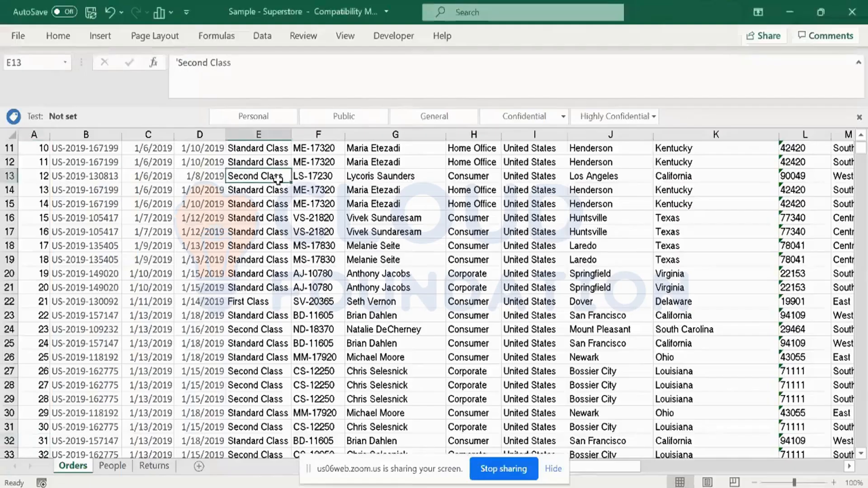
Fill the Orders sheet's header cells from Row ID through Product Name with yellow
key("ctrl+Up")
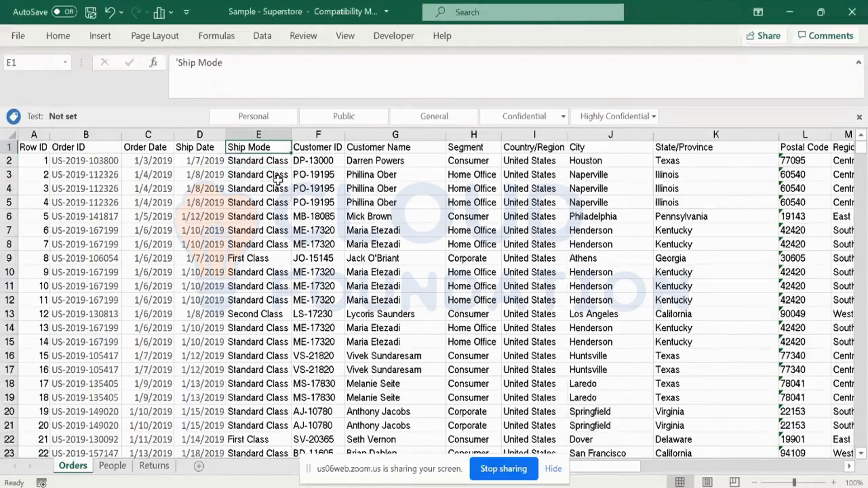
key("Left")
key("Left")
key("Left")
key("Left")
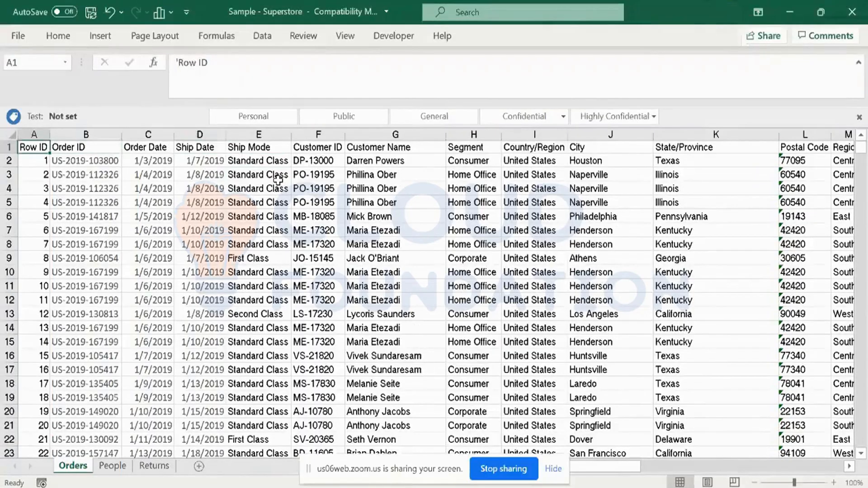
key("shift+Right")
key("shift+Right")
key("shift+Right")
key("shift+Right")
key("shift+Right")
key("shift+Right")
key("shift+Right")
key("shift+Right")
key("shift+Right")
key("shift+Right")
key("shift+Right")
key("shift+Right")
key("shift+Right")
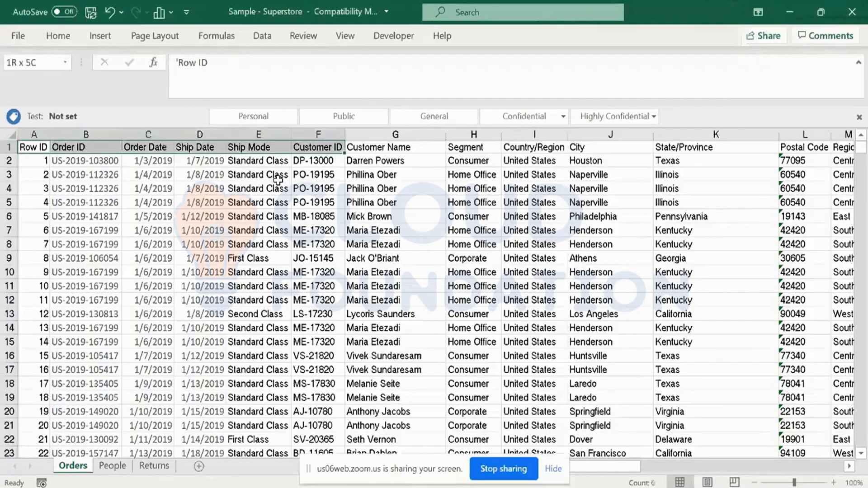
key("shift+Right")
key("shift+Right")
key("shift+Right")
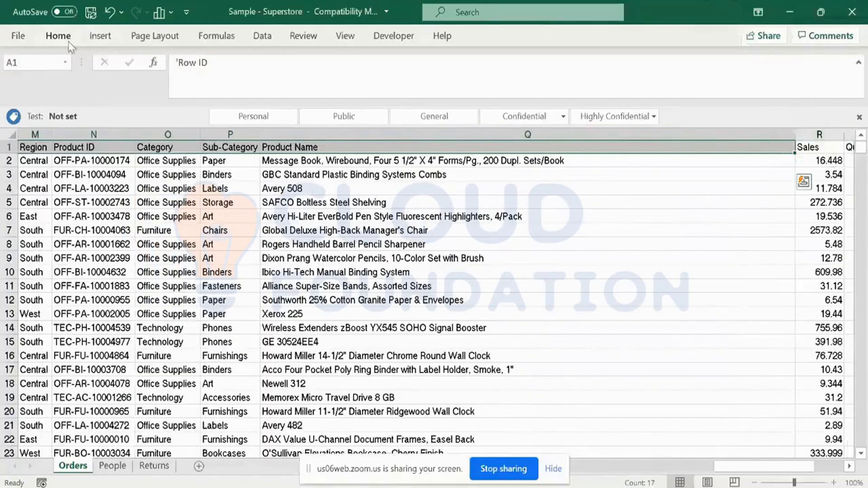
left_click(58, 35)
left_click(164, 86)
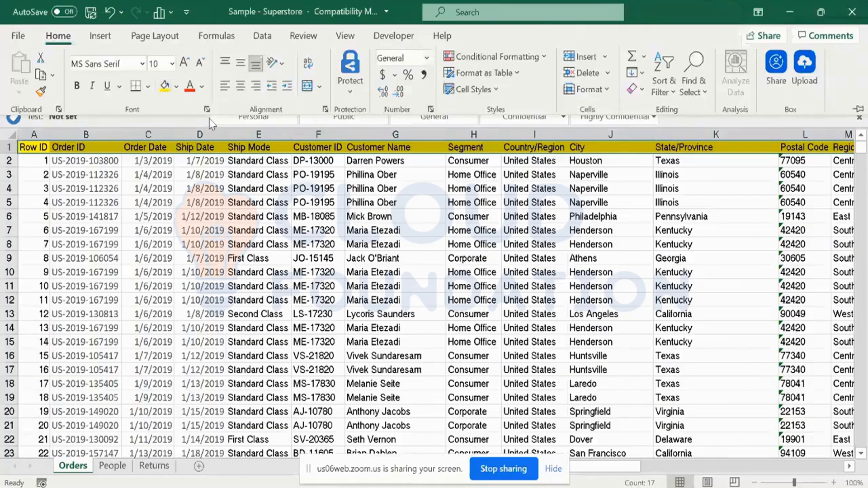
Look across the Orders sheet's header row from Row ID past Profit to check which columns are highlighted
key("Right")
key("Right")
key("Right")
key("Right")
key("Right")
key("Right")
key("Right")
key("Right")
key("Right")
key("Right")
key("Right")
key("Right")
key("Right")
key("Right")
key("Right")
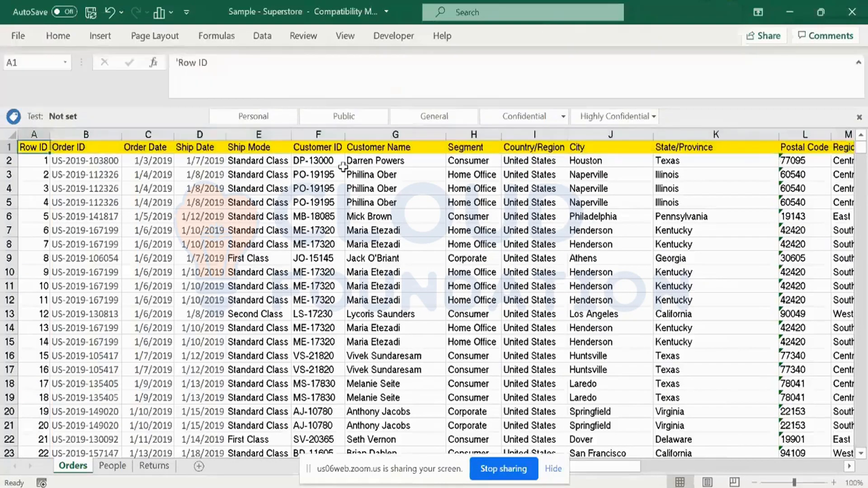
key("Right")
key("Right")
key("Right")
key("Right")
key("Right")
key("Right")
key("Right")
key("Right")
key("Right")
key("Right")
key("Right")
key("Right")
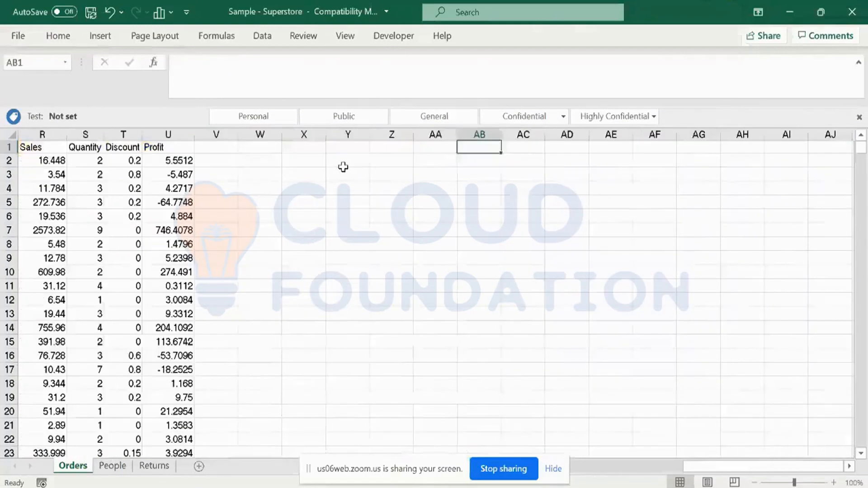
Fill the Sales, Quantity, Discount and Profit header cells with light green
key("Left")
key("Left")
key("Left")
key("Left")
key("Left")
key("Left")
key("Left")
key("Left")
key("Left")
key("Left")
key("Left")
key("Left")
key("Right")
key("Right")
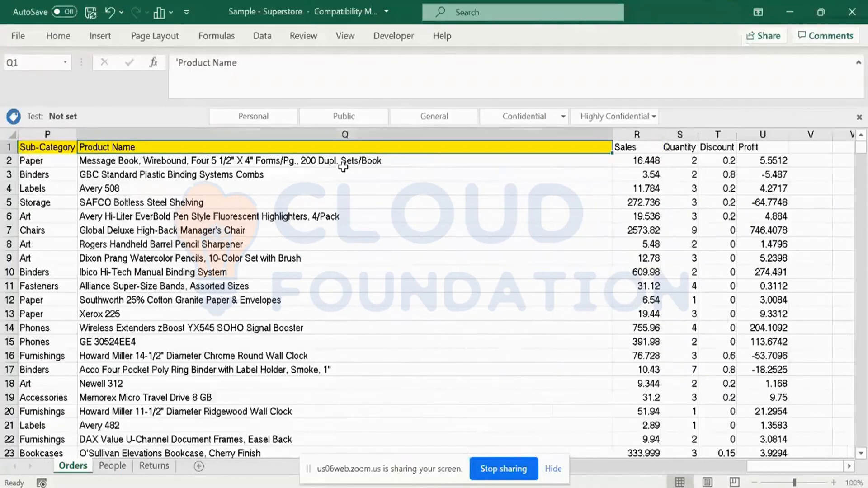
key("ctrl+shift+Right")
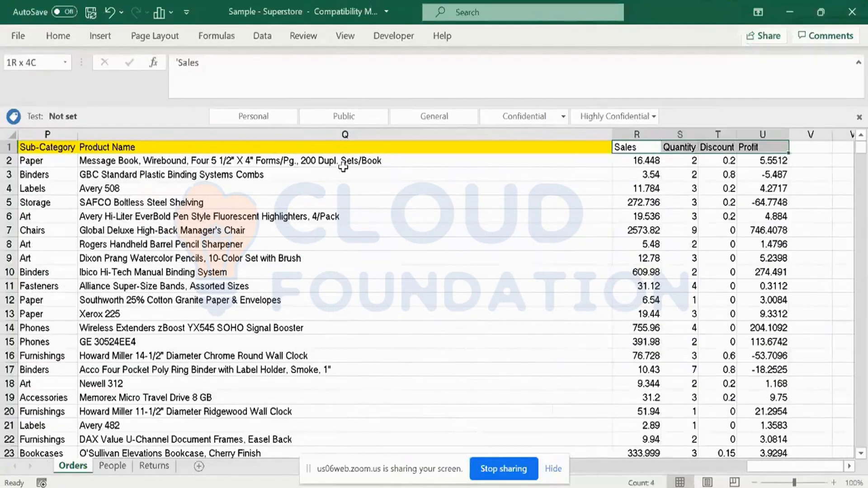
left_click(53, 35)
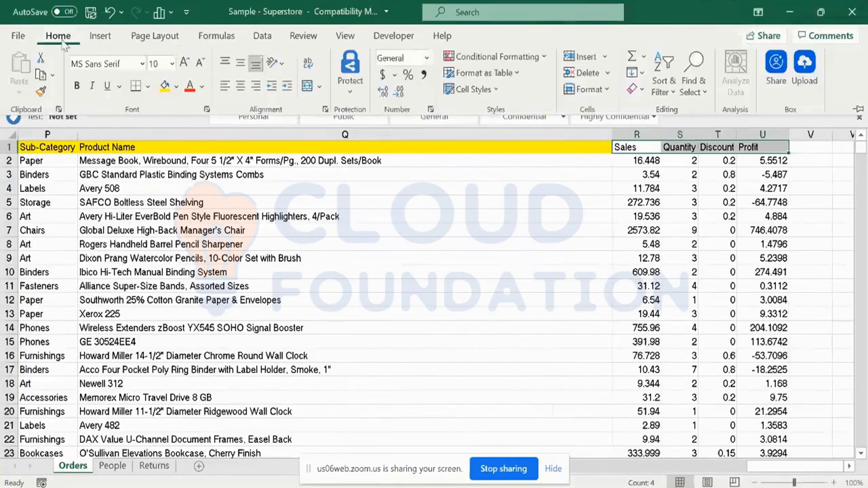
left_click(176, 86)
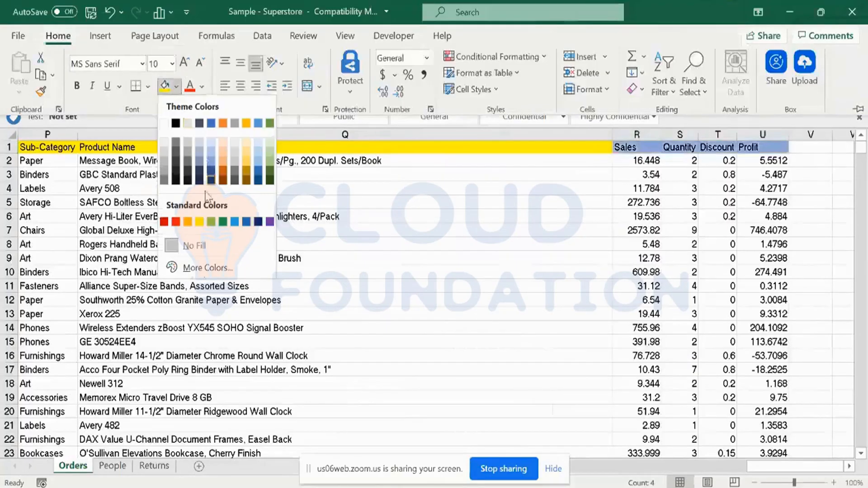
left_click(257, 164)
left_click(629, 153)
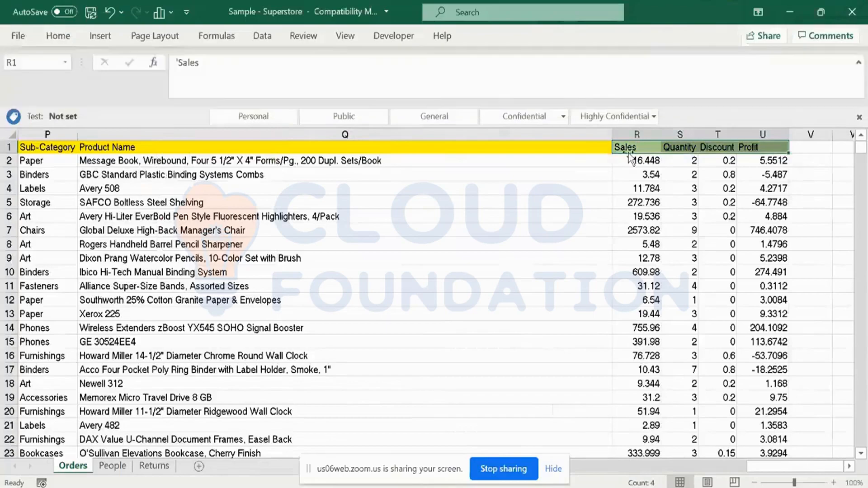
Review the green numeric headers against the yellow descriptive headers in the Orders header row
key("Left")
key("Right")
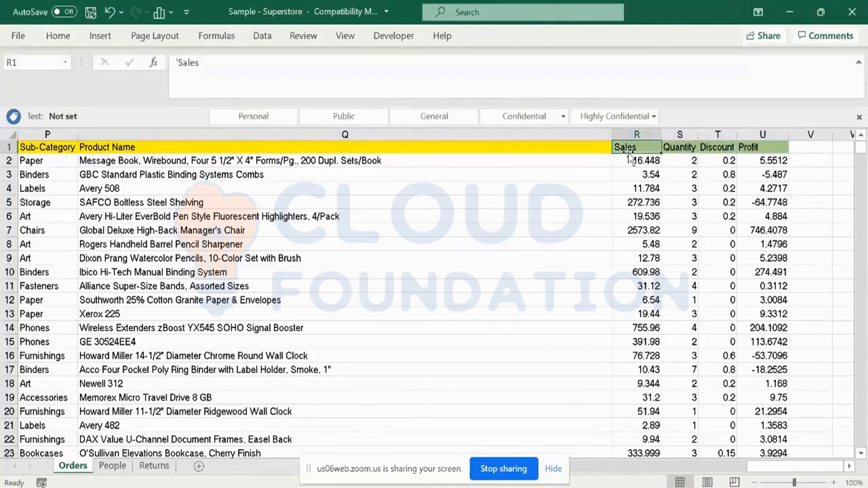
key("Right")
key("Right")
key("Right")
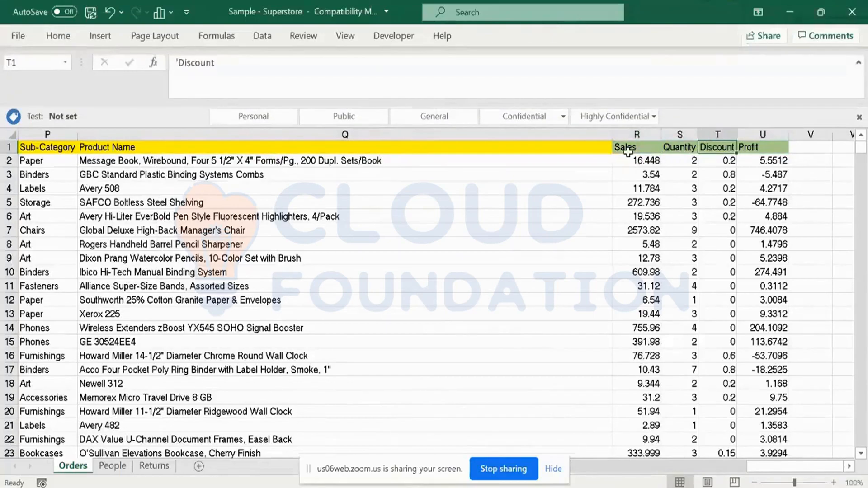
key("Left")
key("Left")
key("Left")
key("Left")
key("Left")
key("Left")
key("Left")
key("Left")
key("Left")
key("Left")
key("Left")
key("Left")
key("Left")
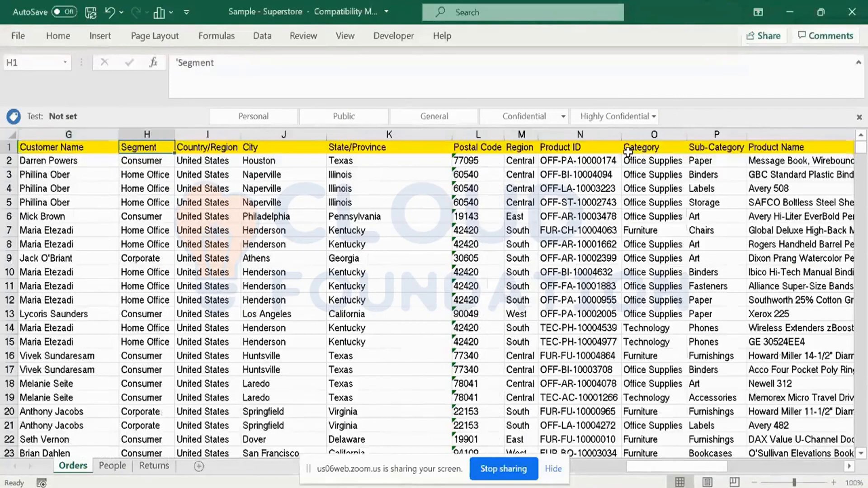
key("Right")
key("Right")
key("Right")
key("Right")
key("Right")
key("Right")
key("Right")
key("Right")
key("Right")
key("Right")
key("Right")
key("Right")
key("Right")
key("Right")
key("Right")
key("Left")
key("Left")
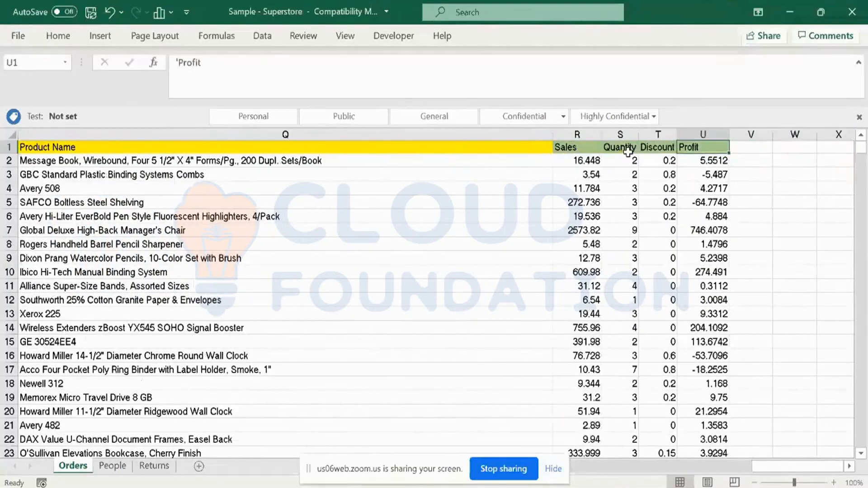
key("Left")
key("Left")
key("Left")
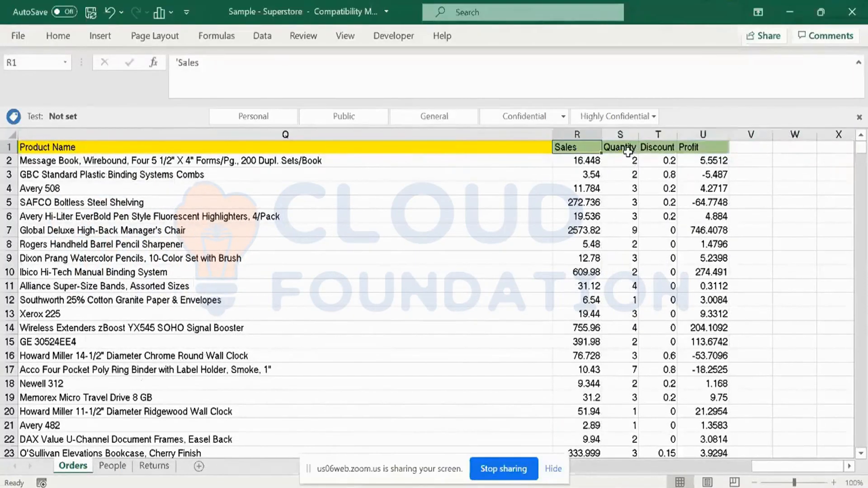
Save the workbook and connect Tableau Public to the Sample - Superstore Excel file
left_click(93, 12)
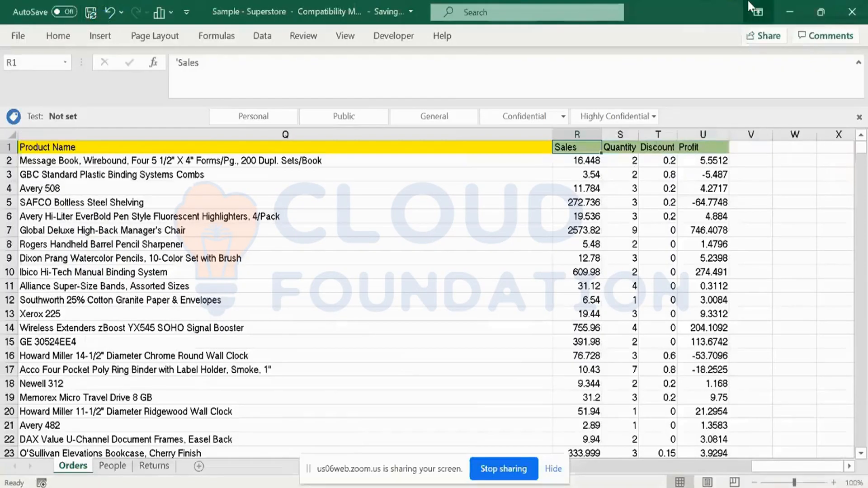
left_click(790, 4)
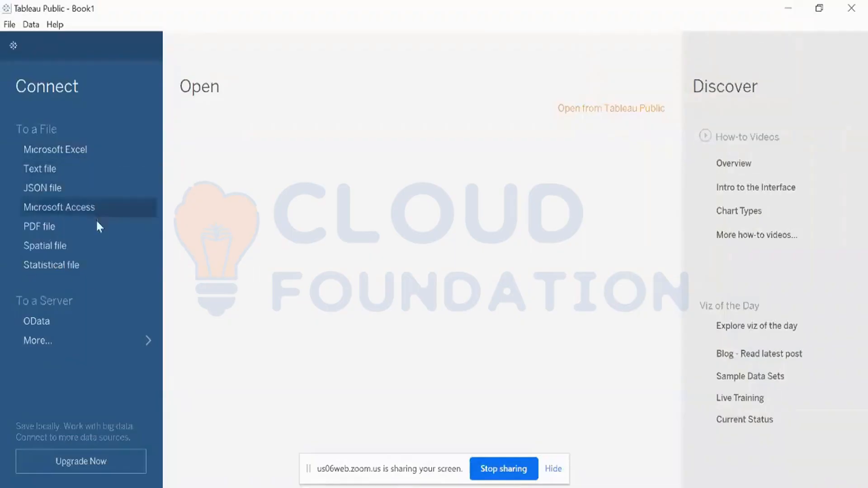
left_click(78, 149)
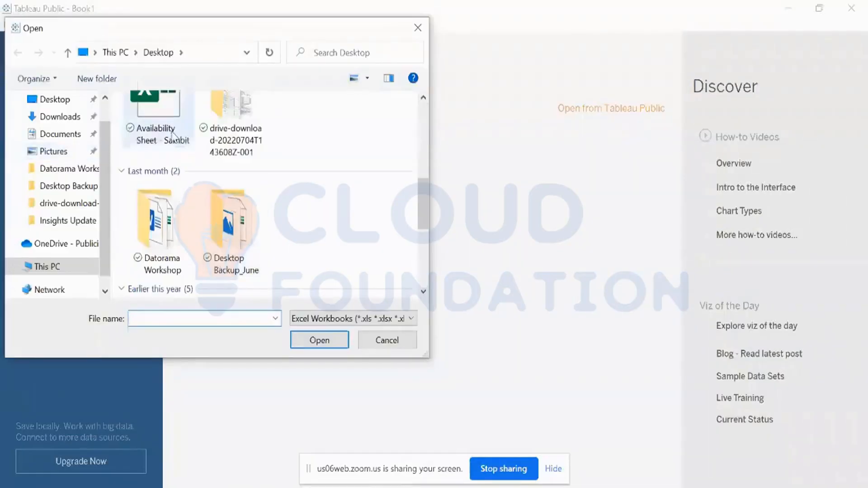
scroll(183, 156, "up", 5)
double_click(169, 185)
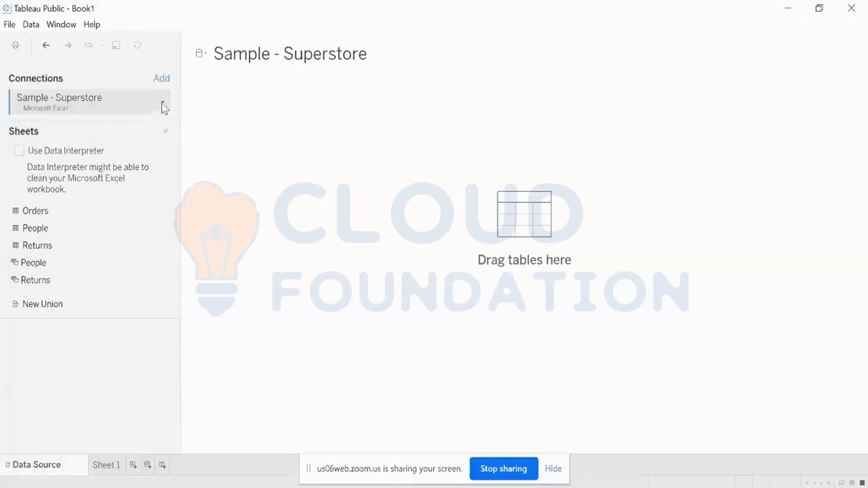
Look through the workbook's Orders, People and Returns sheets in Excel, and return to Tableau Public
key("alt+Tab")
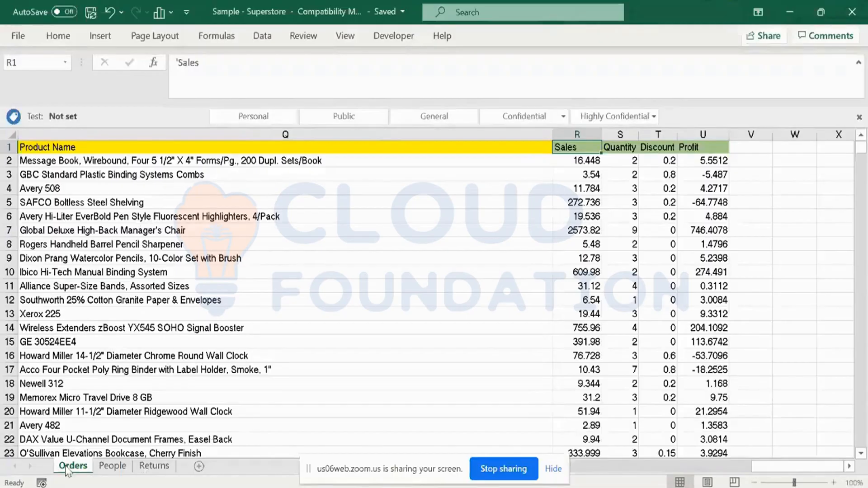
left_click(114, 471)
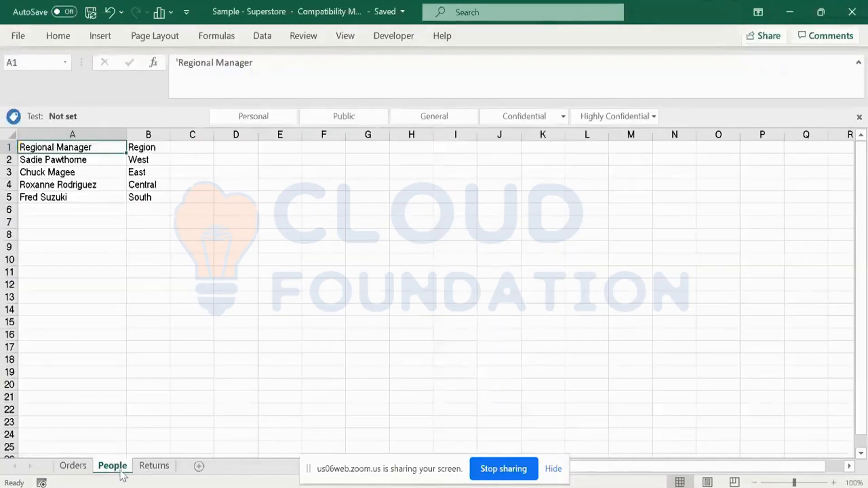
left_click(156, 471)
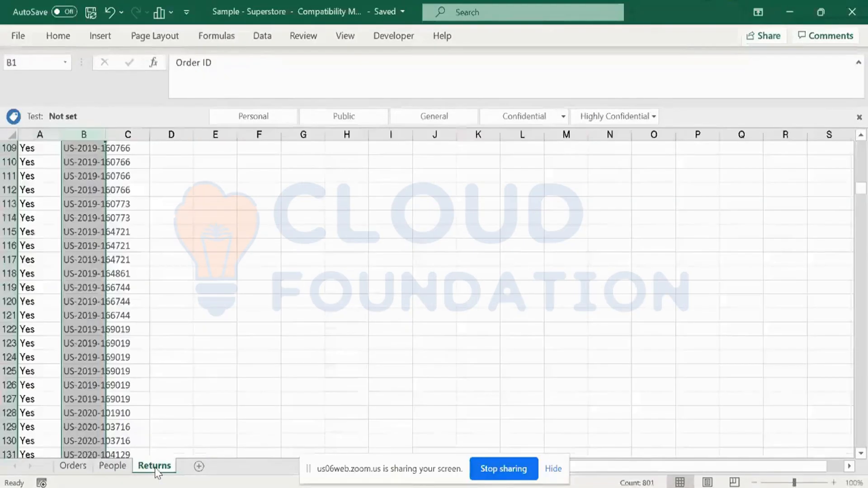
left_click(74, 471)
key("alt+Tab")
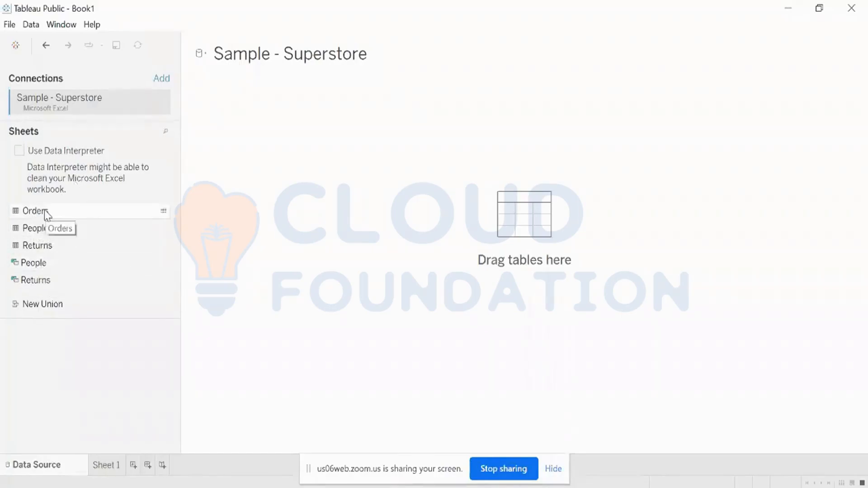
Add the Orders table to the data source canvas
left_click_drag(45, 212, 253, 83)
left_click_drag(36, 212, 510, 214)
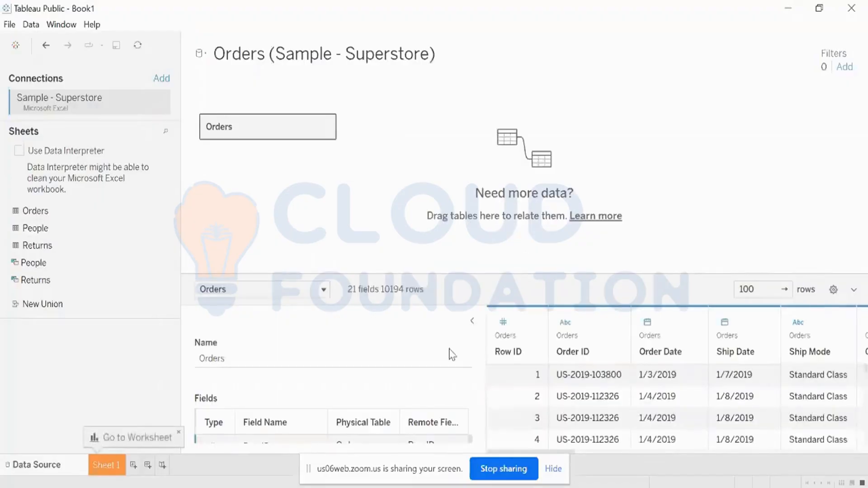
Collapse the table details and enlarge the Orders data preview upward to show more rows
left_click(475, 322)
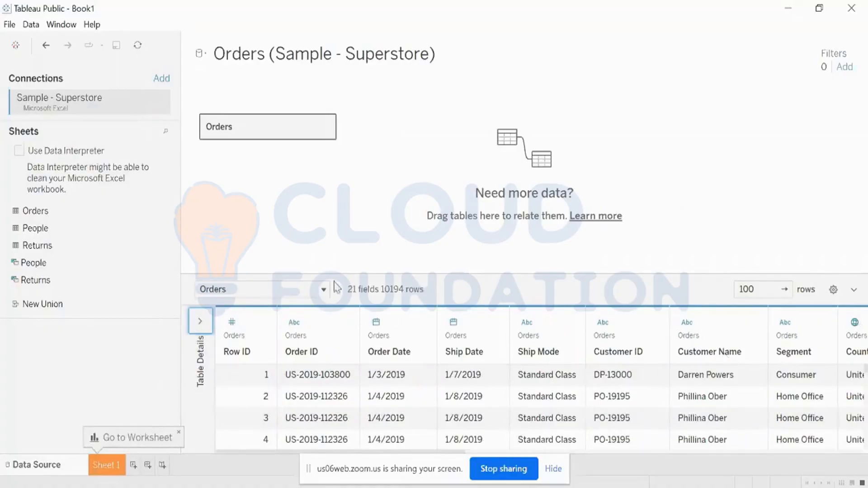
left_click_drag(337, 273, 368, 102)
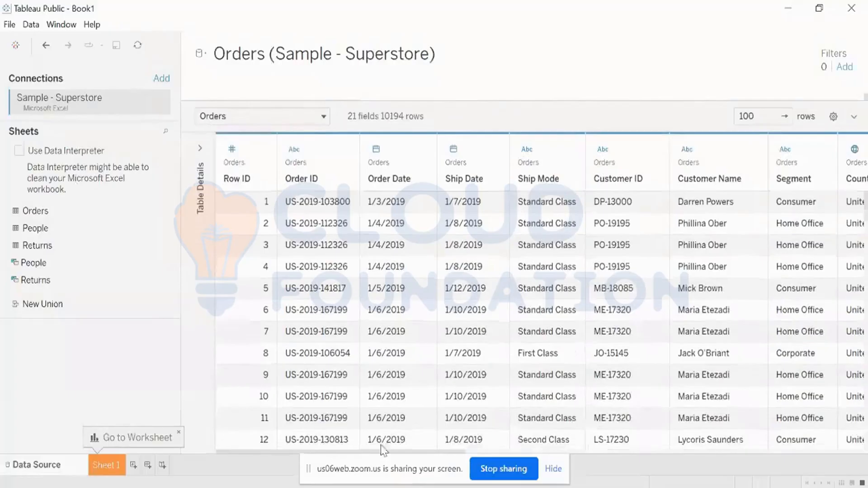
left_click(552, 469)
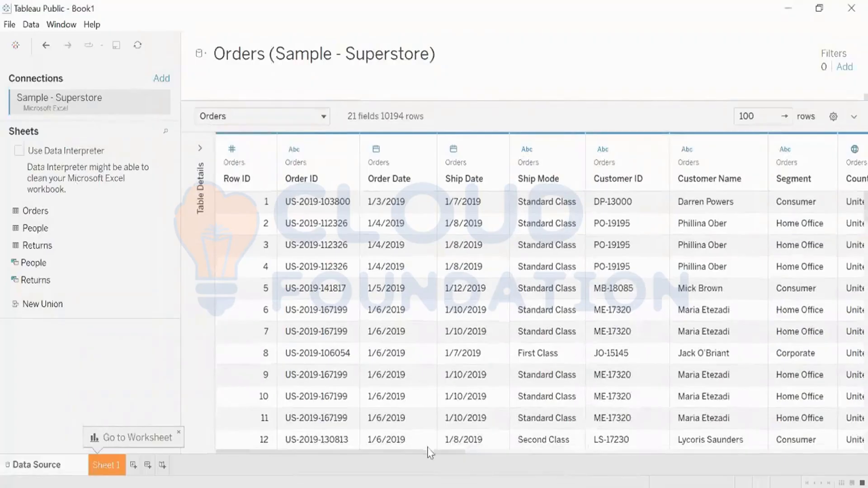
left_click_drag(424, 451, 362, 471)
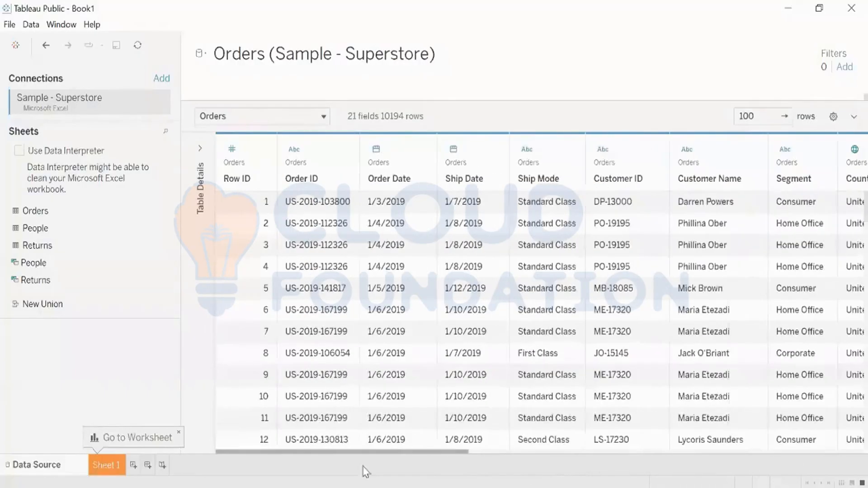
Switch to the Sample - Superstore workbook in Excel, look at the Orders sheet's options, and return to Tableau Public
key("alt+Tab")
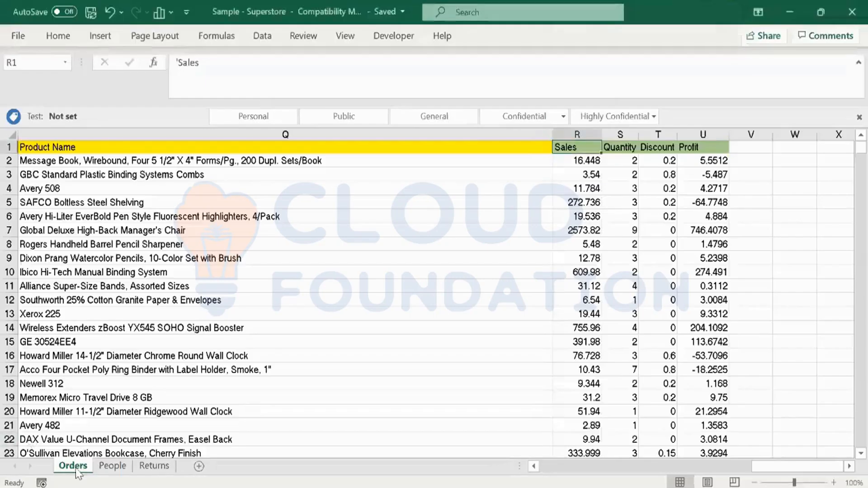
right_click(76, 469)
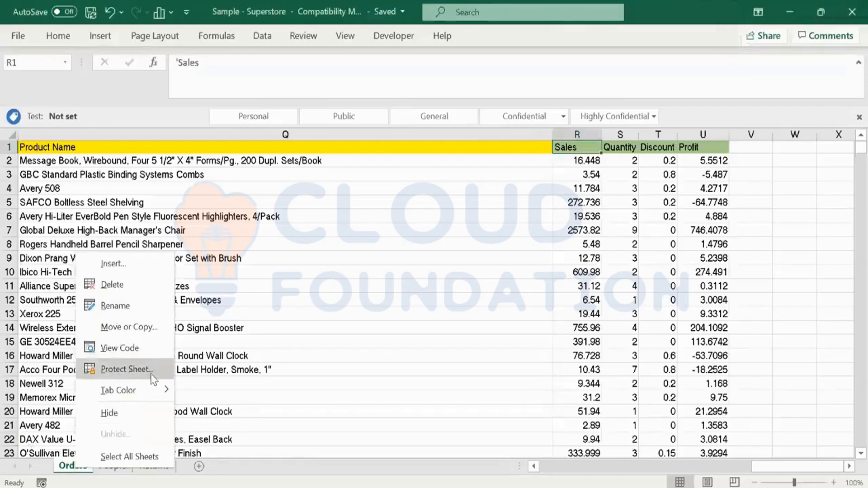
mouse_move(149, 393)
left_click(241, 334)
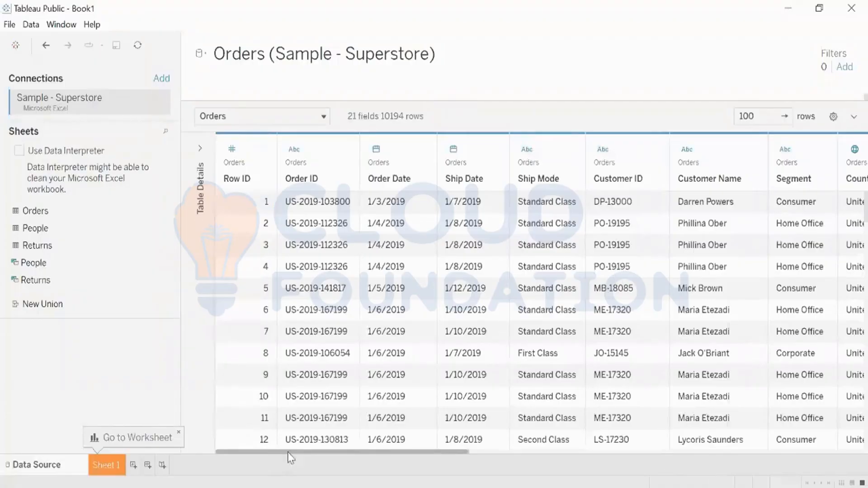
Look across the Orders preview columns through Profit and back to Row ID, and shrink the preview to show the data source canvas
left_click_drag(291, 453, 866, 463)
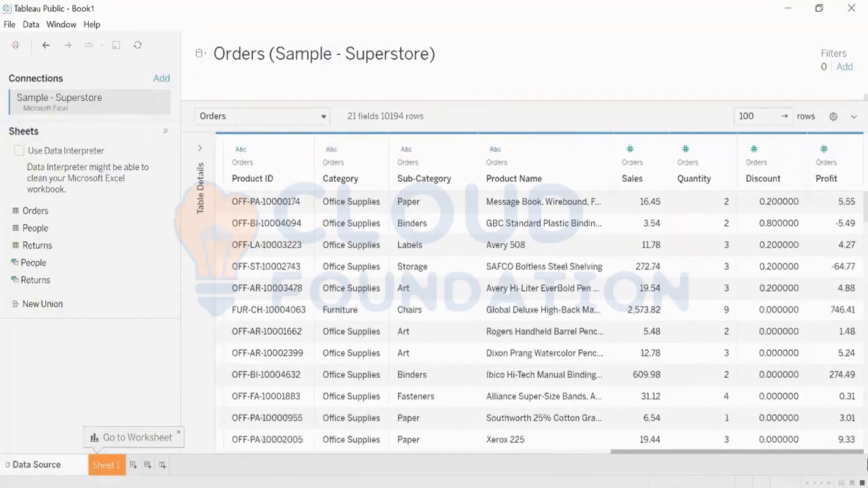
left_click_drag(794, 465, 196, 448)
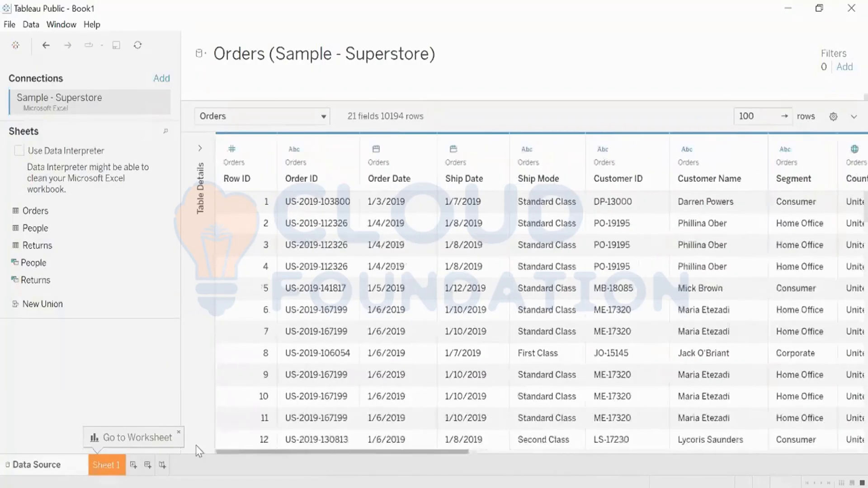
left_click_drag(448, 103, 437, 296)
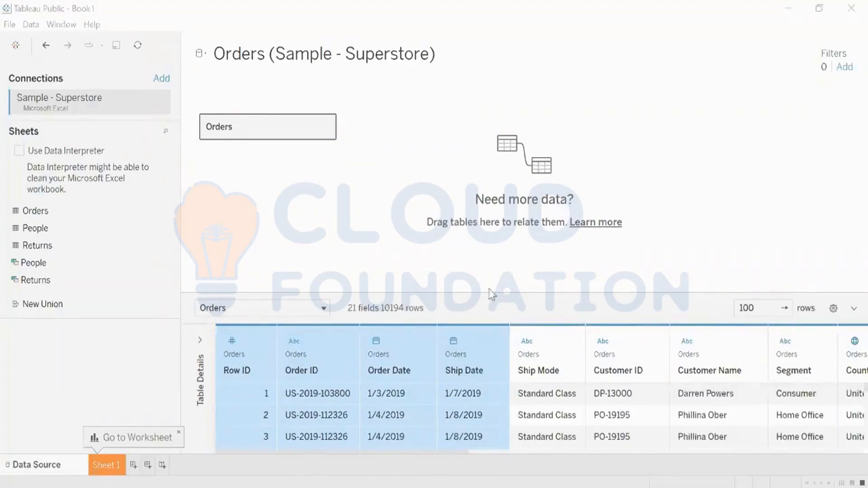
left_click(695, 487)
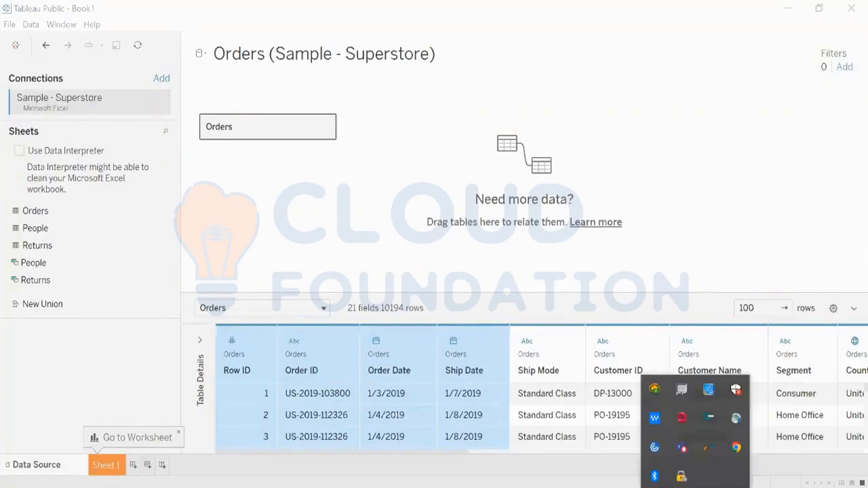
left_click(696, 487)
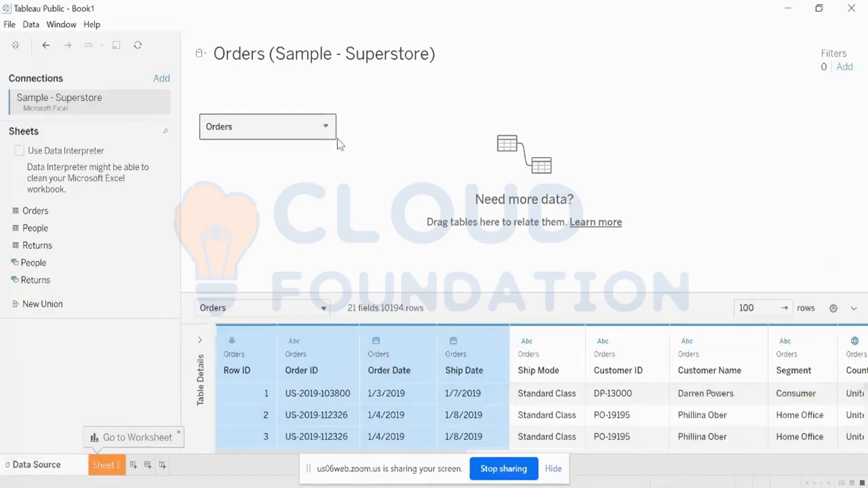
key("alt+Tab")
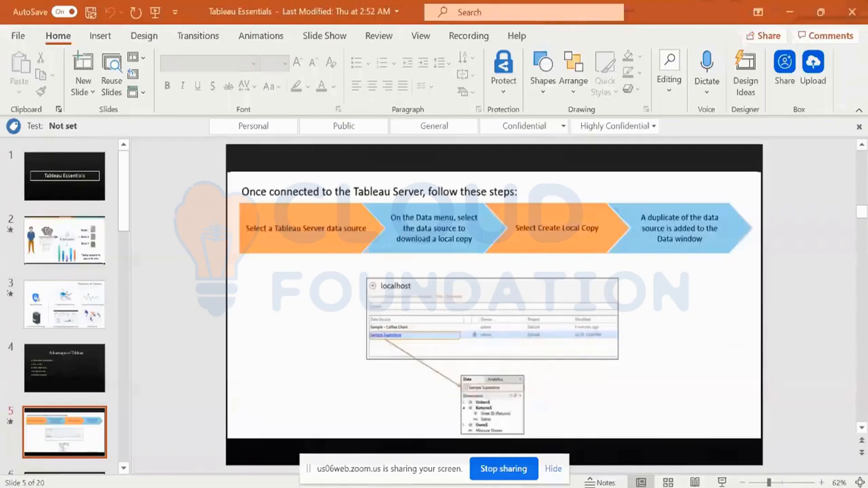
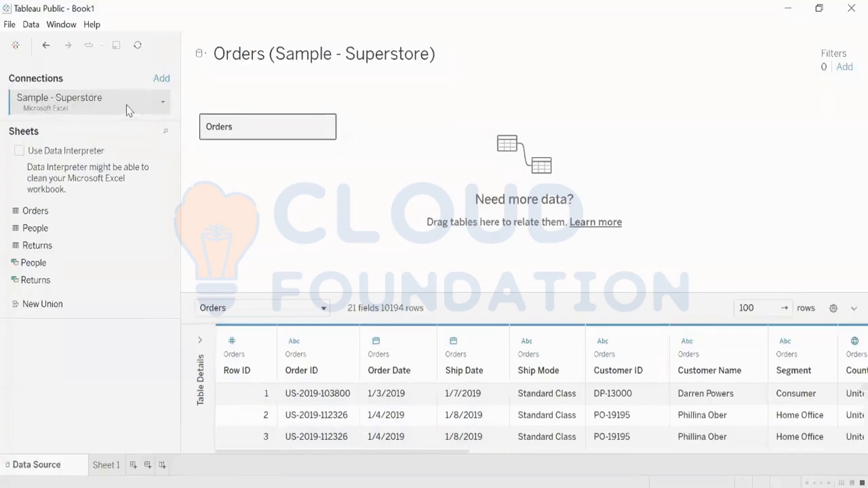
Look at the edit and rename options of the Sample - Superstore connection without changing its file or name
left_click(164, 103)
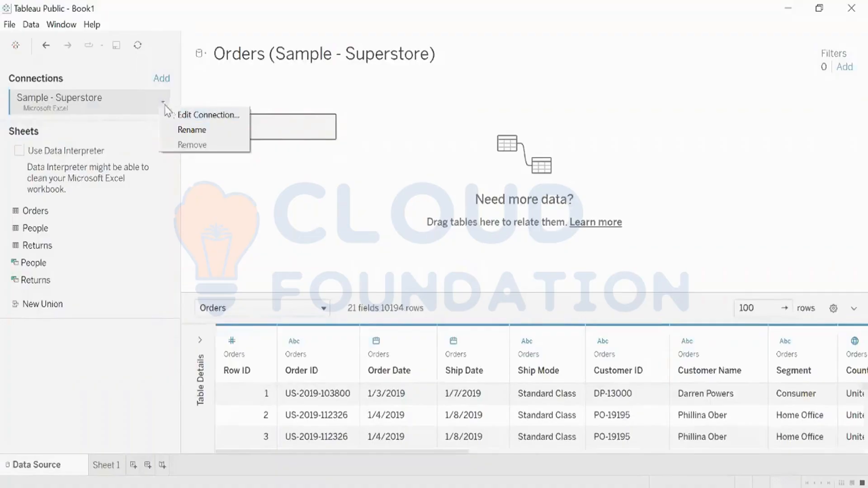
left_click(205, 116)
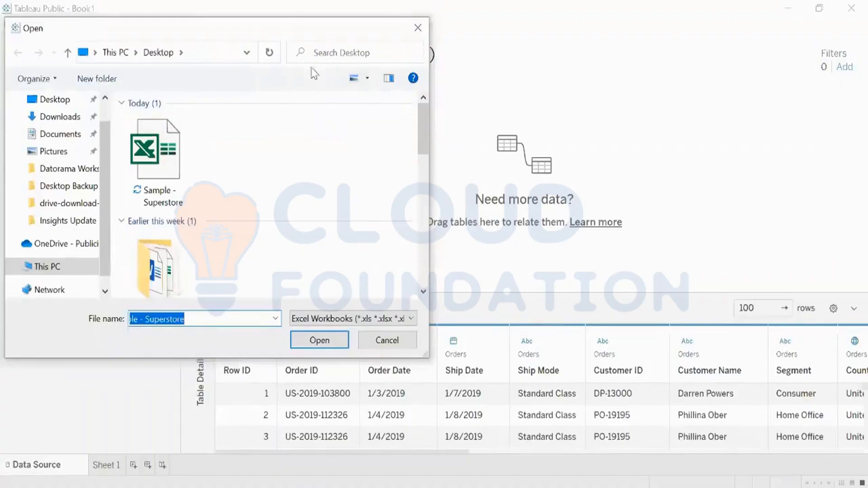
left_click(417, 30)
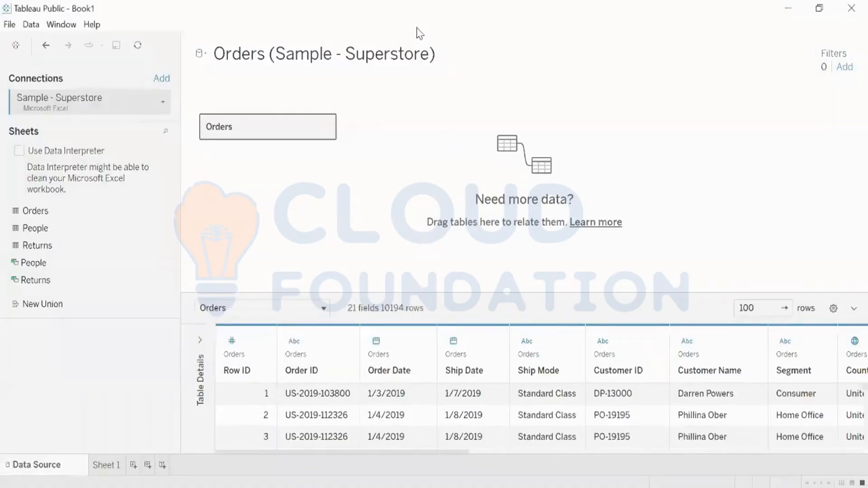
left_click(163, 107)
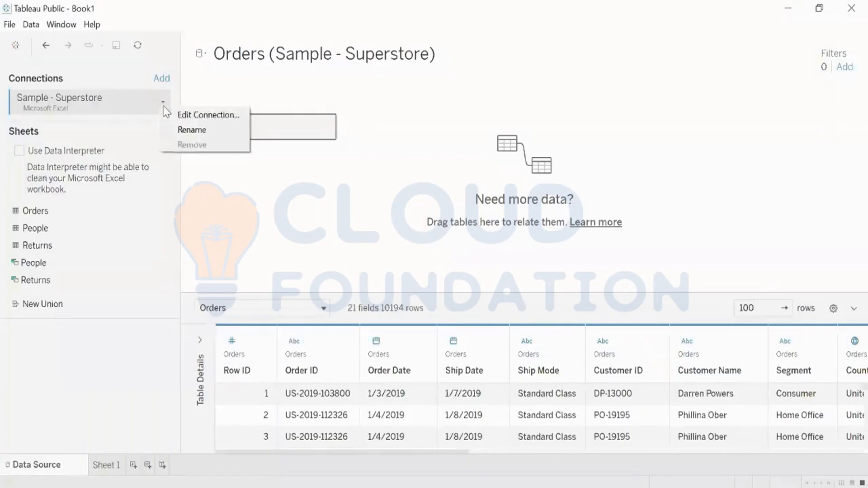
left_click(201, 134)
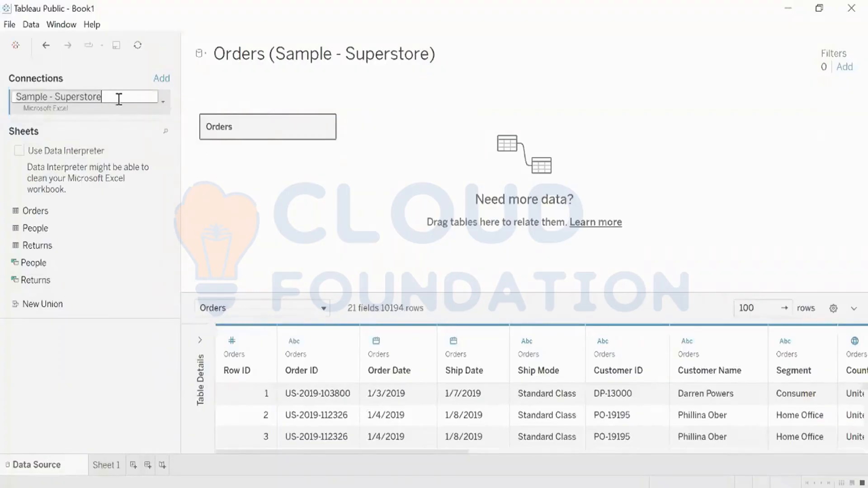
left_click(128, 79)
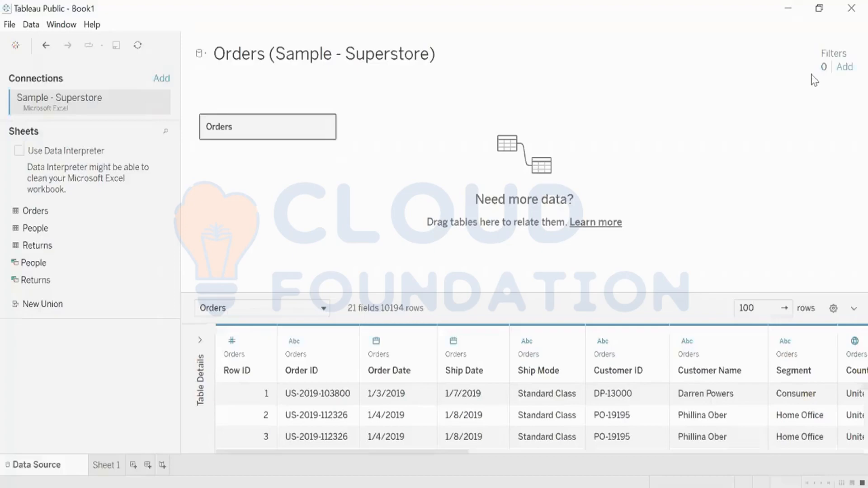
View the data source filters and the fields offered for a new filter, and close the field list
left_click(845, 67)
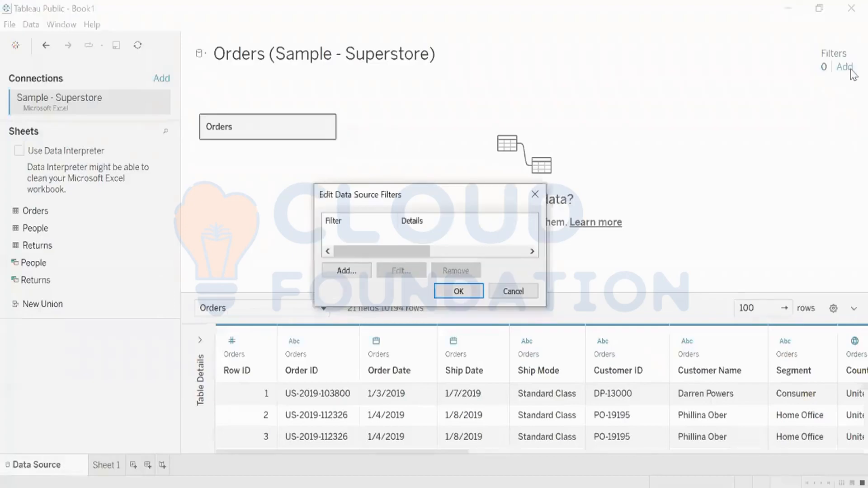
left_click(347, 270)
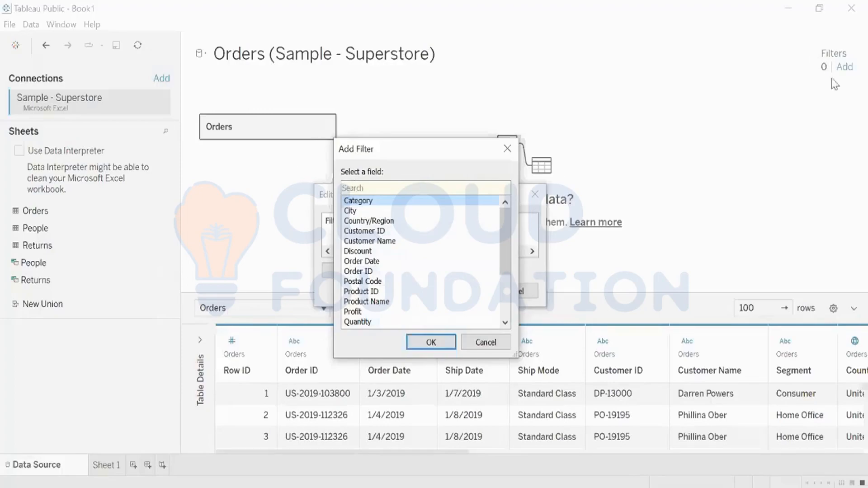
left_click(507, 149)
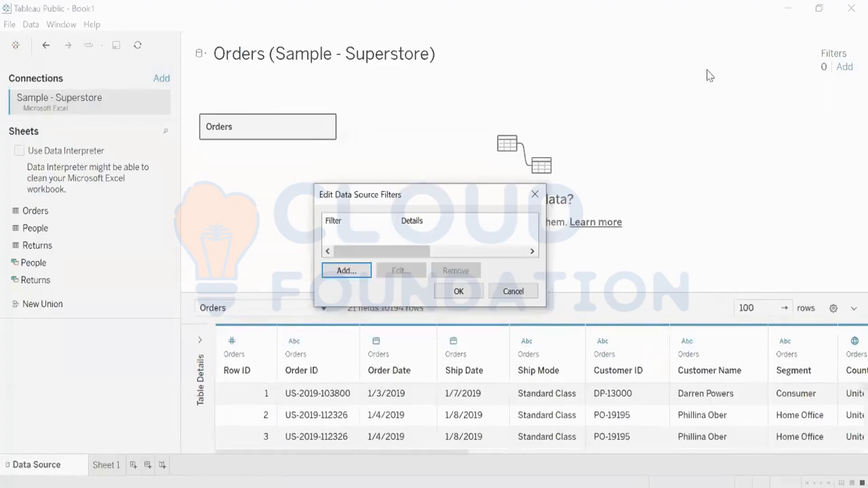
Add a data source filter on Customer ID that keeps the third through seventh listed IDs
left_click(844, 67)
left_click(348, 270)
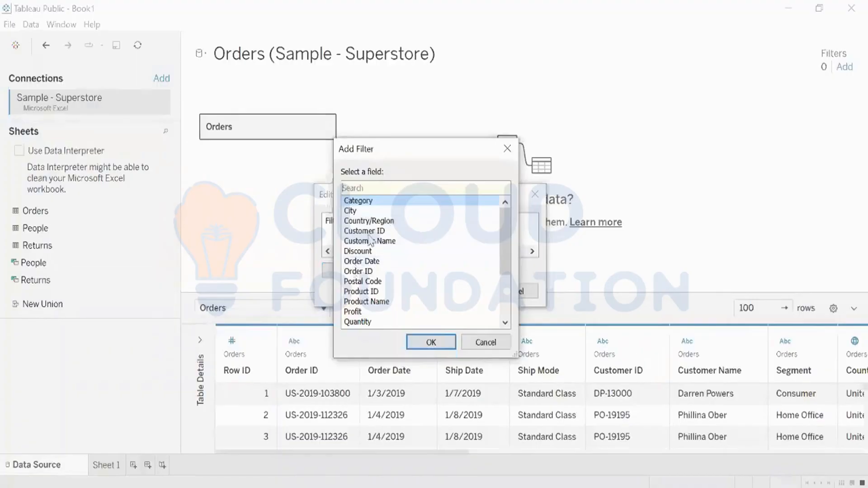
double_click(371, 231)
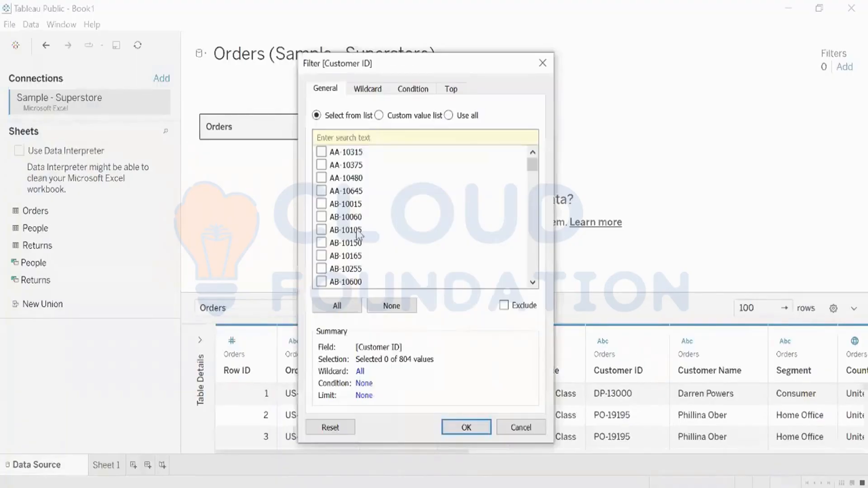
left_click(322, 179)
left_click(321, 191)
left_click(321, 191)
left_click(322, 204)
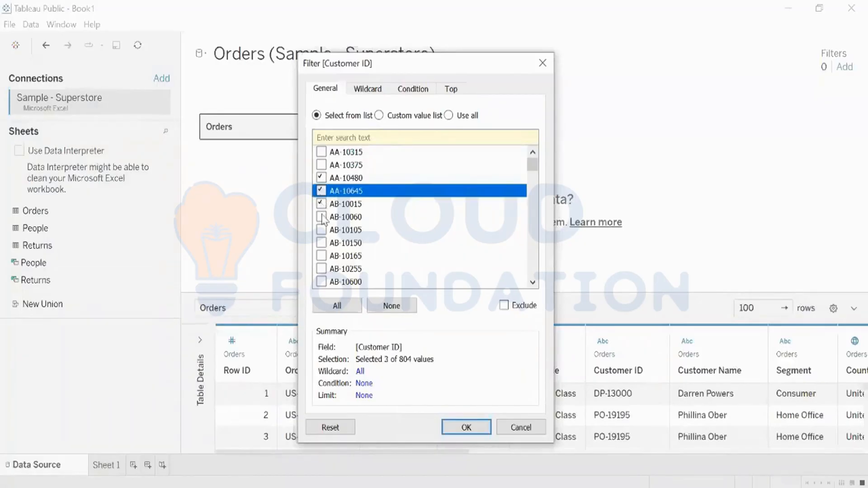
left_click(322, 217)
left_click(321, 230)
left_click(459, 425)
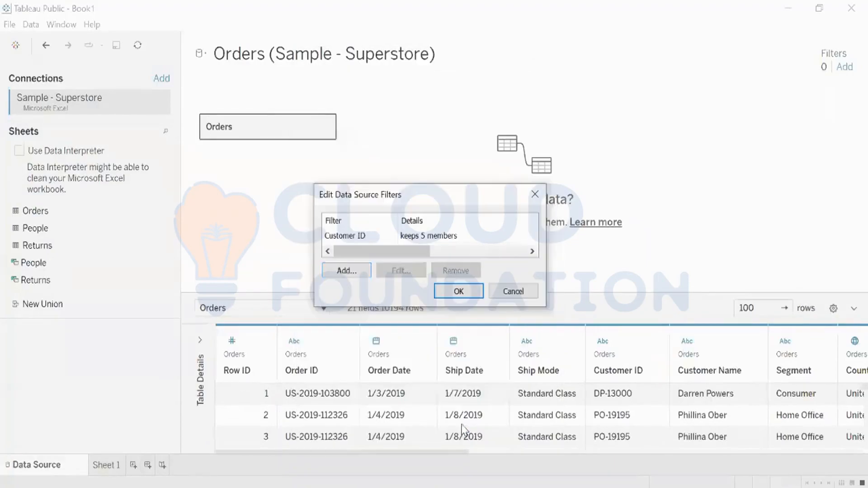
Apply the Customer ID filter to the data source and look through the filtered Orders rows
left_click(414, 238)
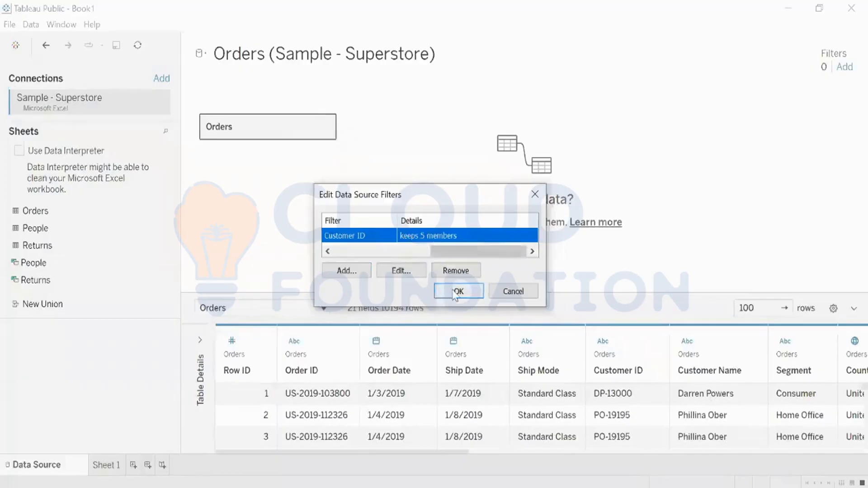
left_click(454, 291)
scroll(577, 414, "down", 15)
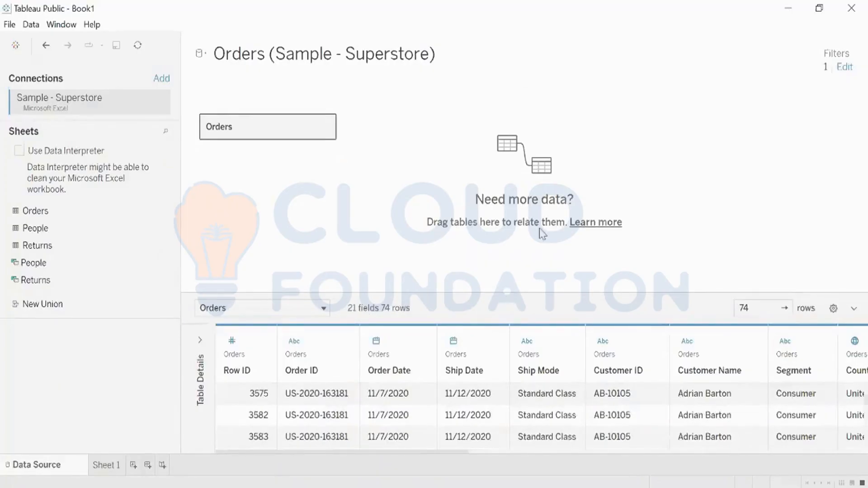
scroll(448, 448, "up", 5)
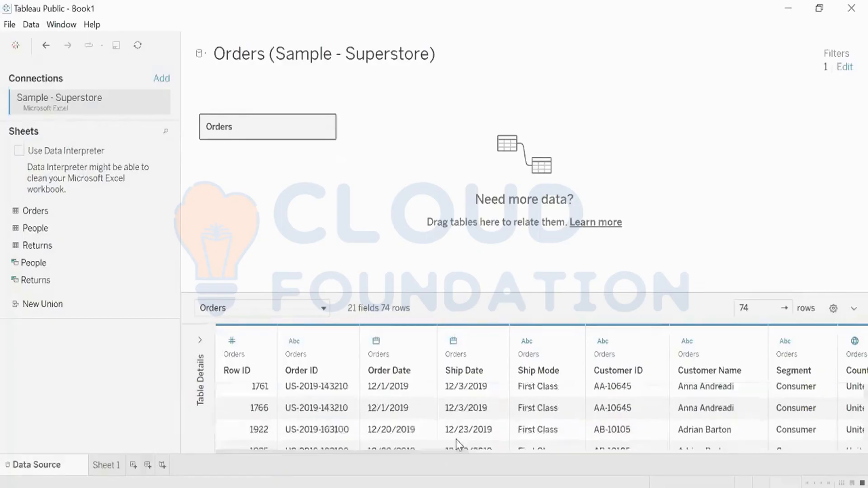
Remove the Customer ID filter from the data source filters and apply the change
left_click(844, 68)
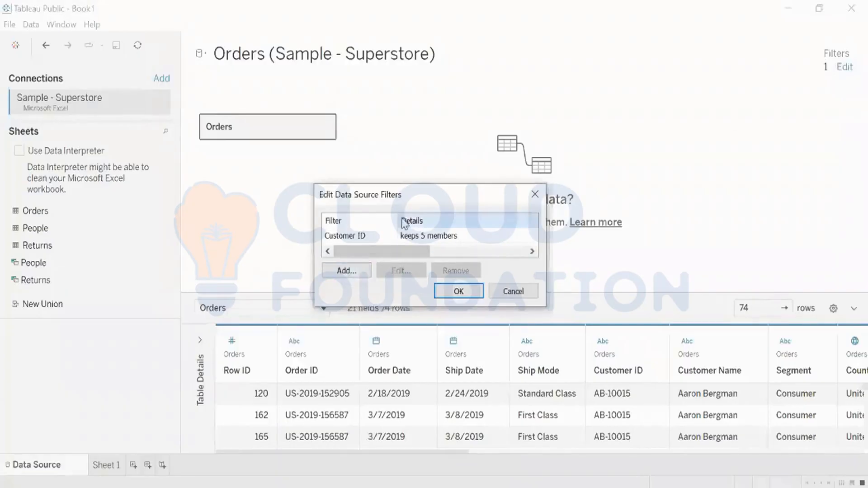
left_click(401, 236)
left_click(451, 251)
left_click(451, 271)
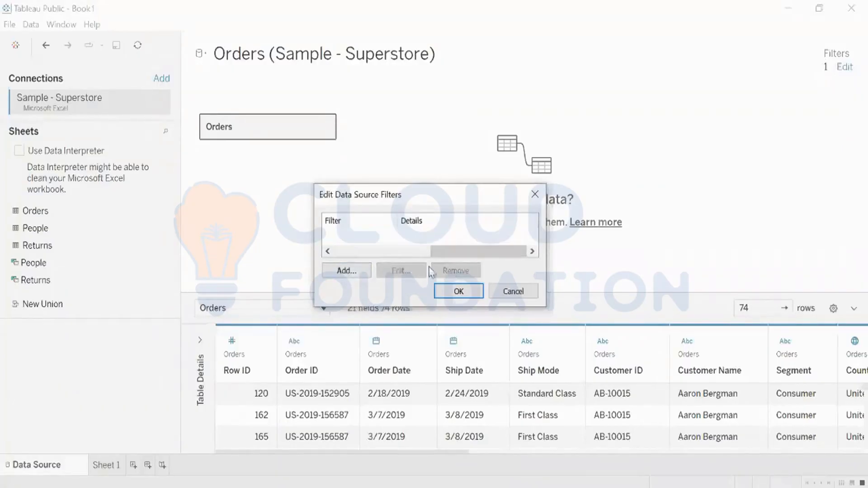
left_click(445, 292)
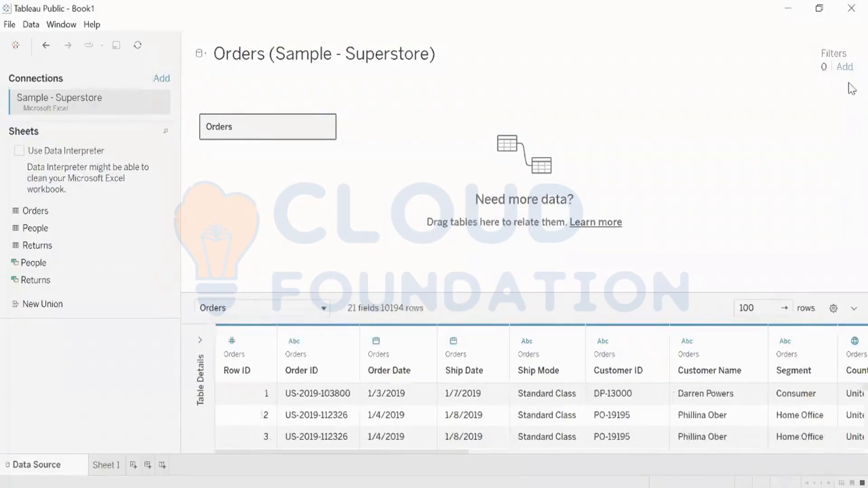
Start a new data source filter on City and look through its Wildcard, Condition and Top options before returning to General
left_click(845, 67)
left_click(346, 270)
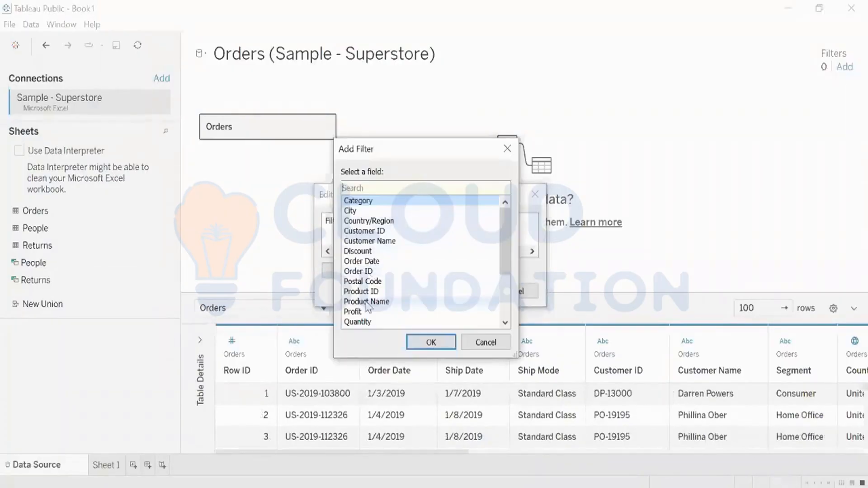
double_click(362, 212)
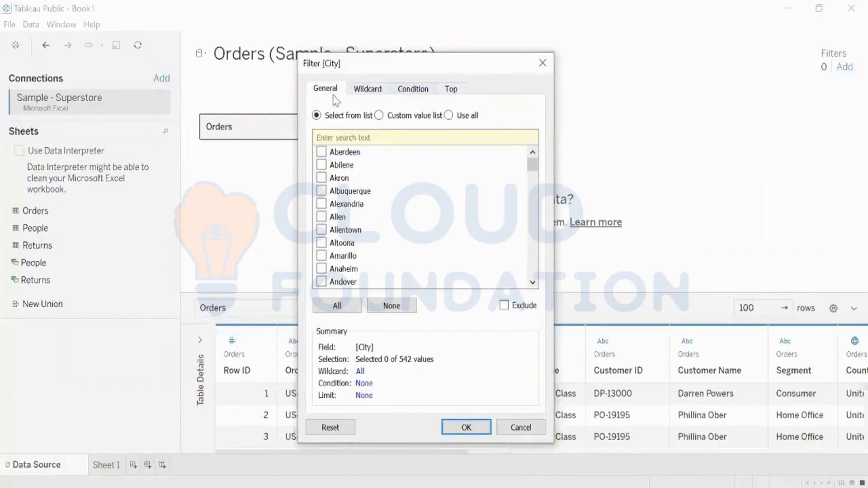
left_click(380, 94)
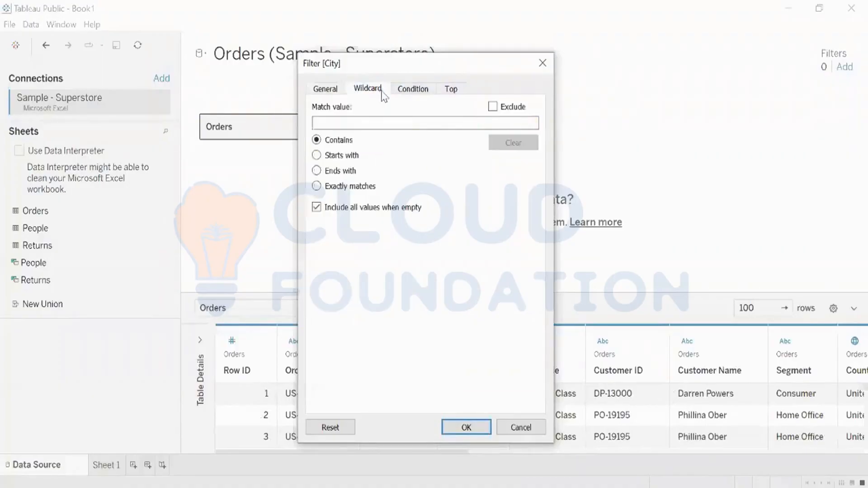
left_click(410, 94)
left_click(457, 93)
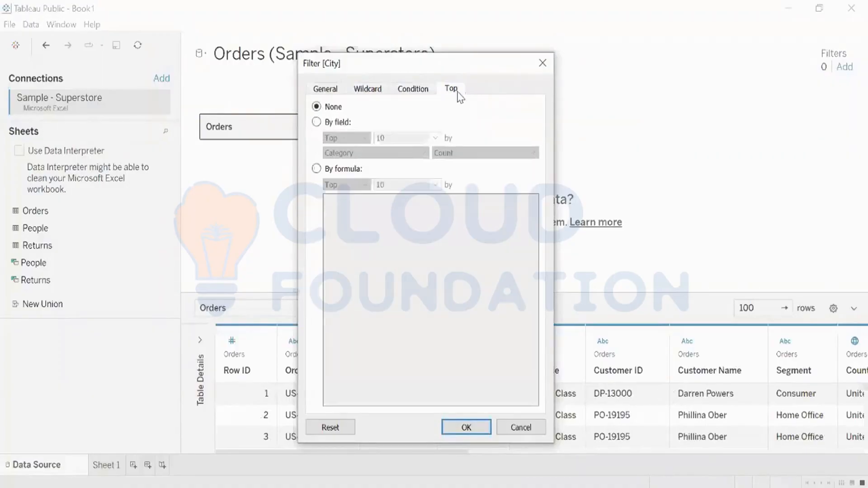
left_click(329, 94)
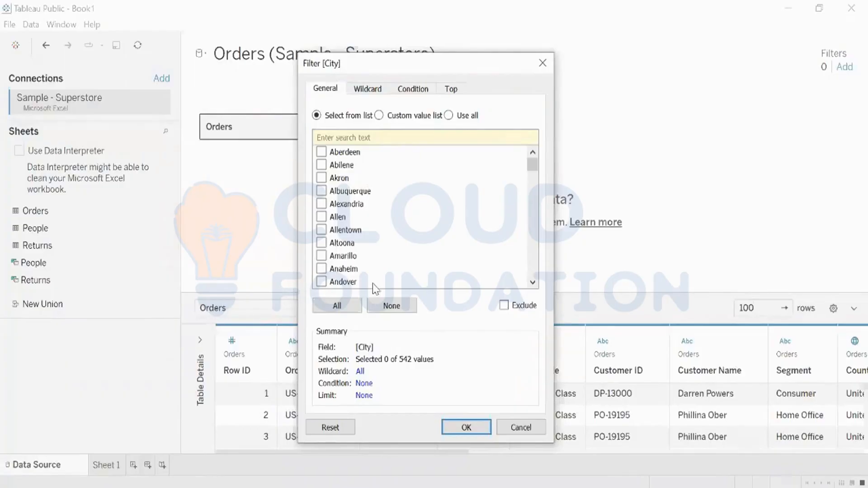
Compare the City filter's list selection with the custom value list, and add Akron as a custom value
left_click(405, 119)
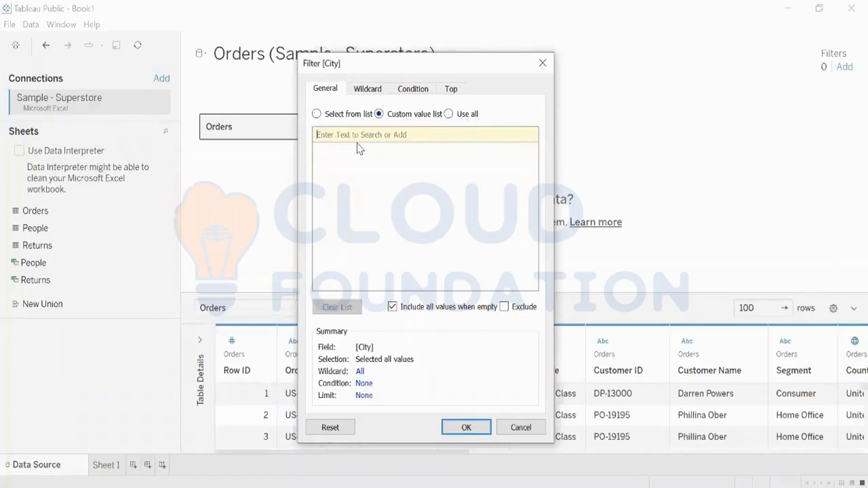
left_click(316, 114)
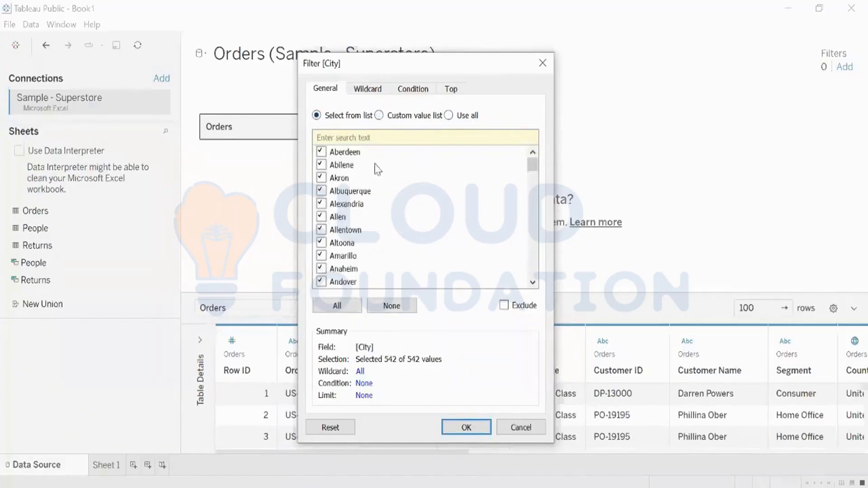
left_click(377, 192)
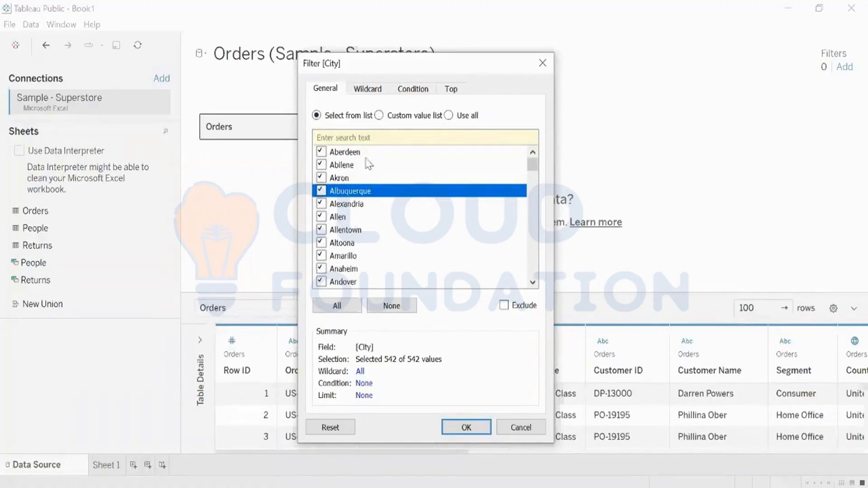
left_click(379, 115)
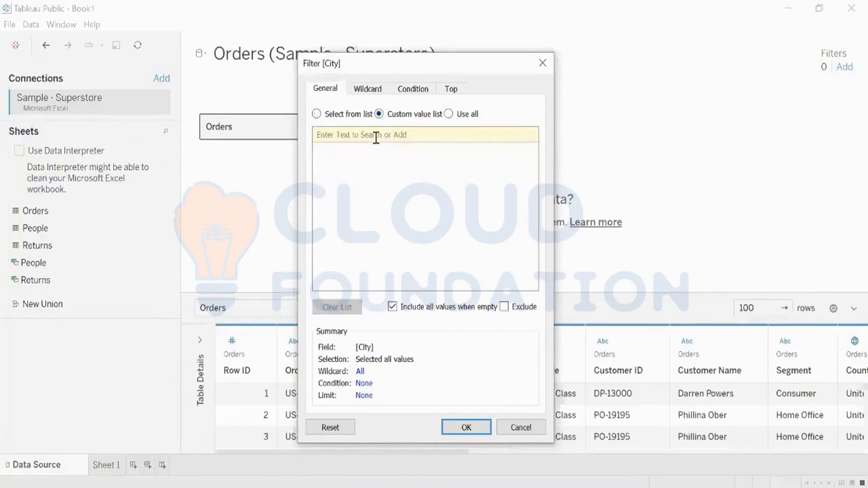
type("akron")
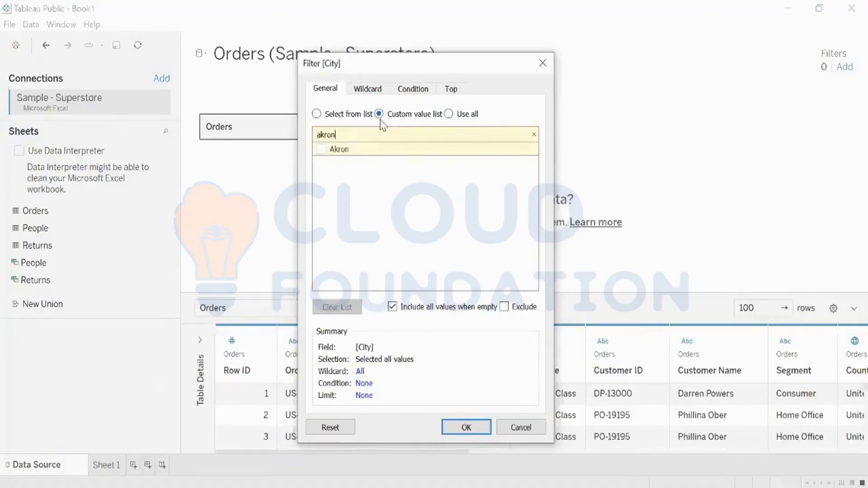
left_click(322, 149)
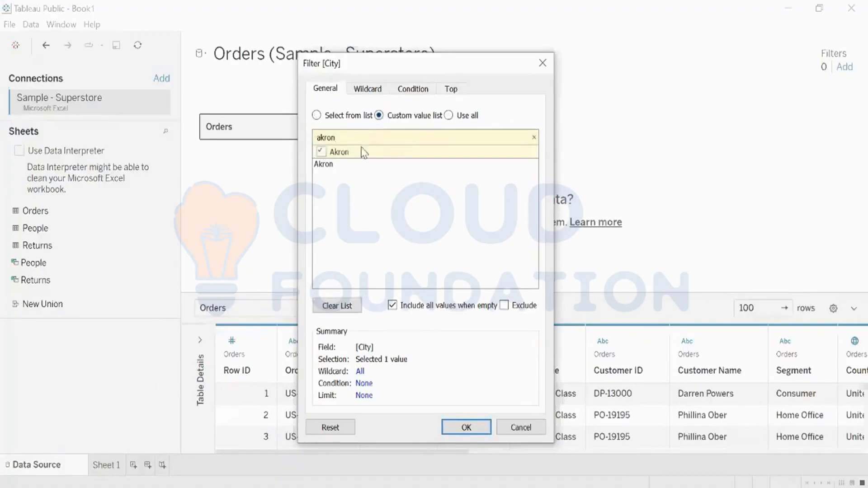
left_click(328, 164)
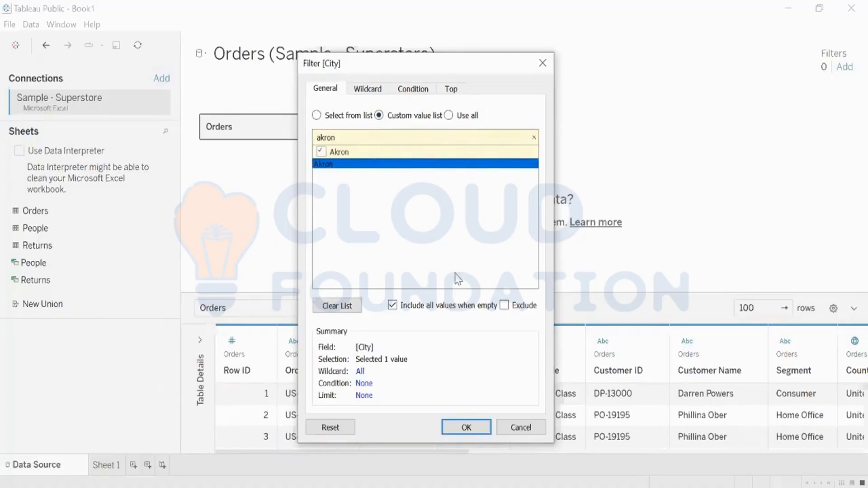
Switch the City filter to list selection, try the Use all option, and return to selecting from the list
left_click(339, 115)
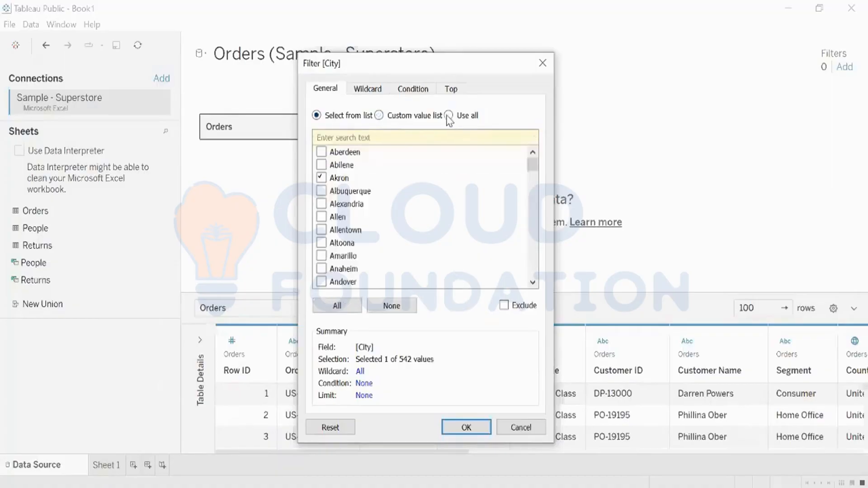
left_click(449, 115)
left_click(326, 115)
Try the Starts with, Ends with and Contains match options for the City filter's wildcard, leaving the match value empty
left_click(378, 89)
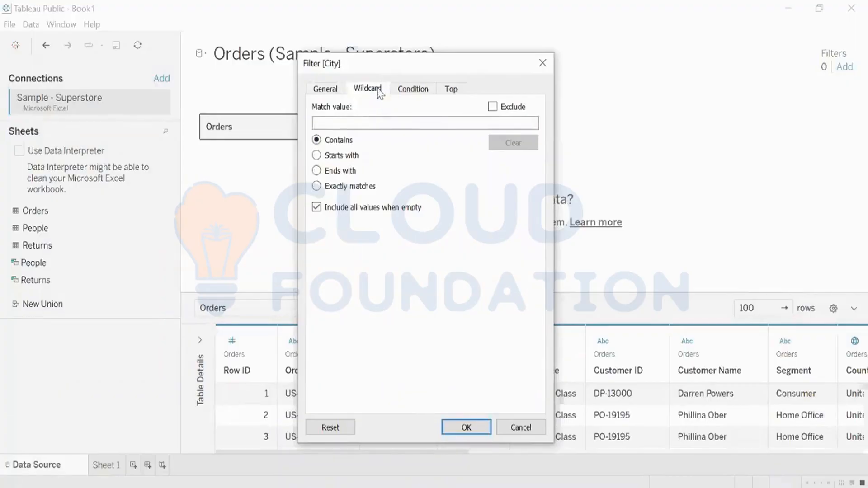
left_click(330, 123)
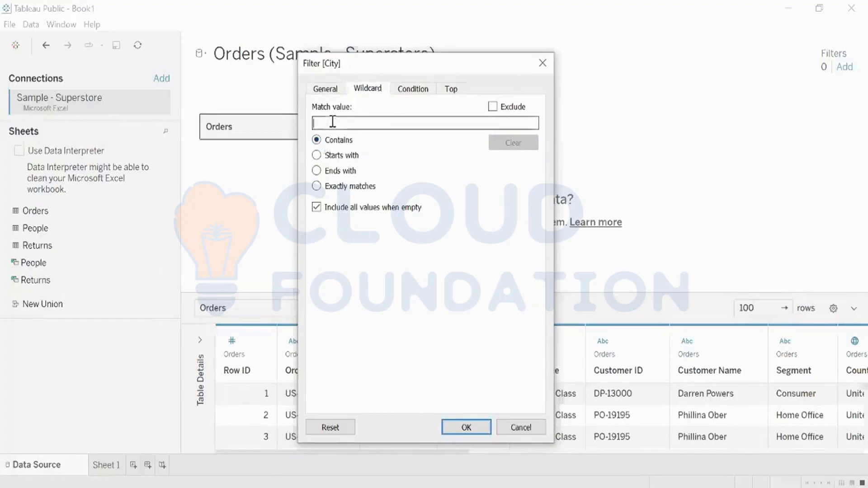
left_click(342, 156)
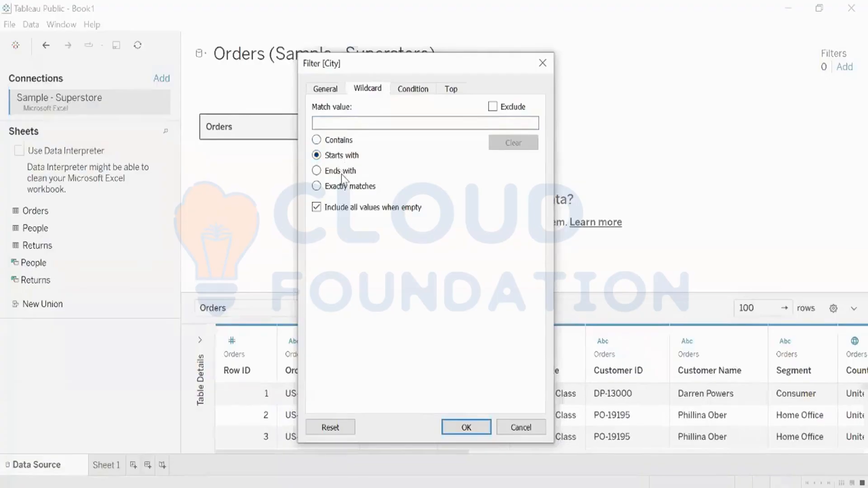
left_click(341, 174)
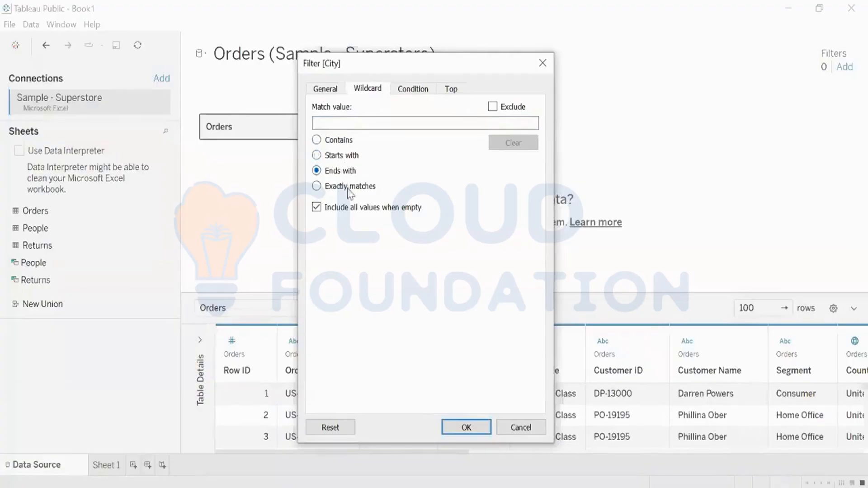
left_click(338, 141)
left_click(339, 121)
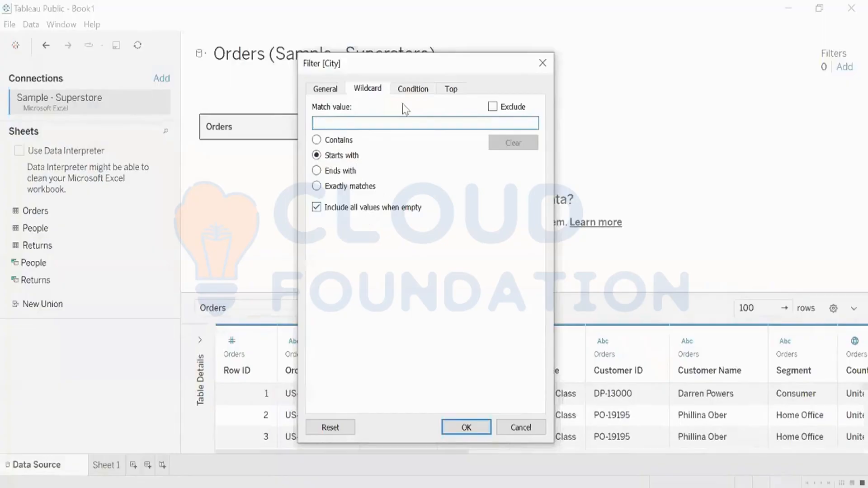
Set the City filter's condition to work by field, using the Sum of Sales
left_click(412, 90)
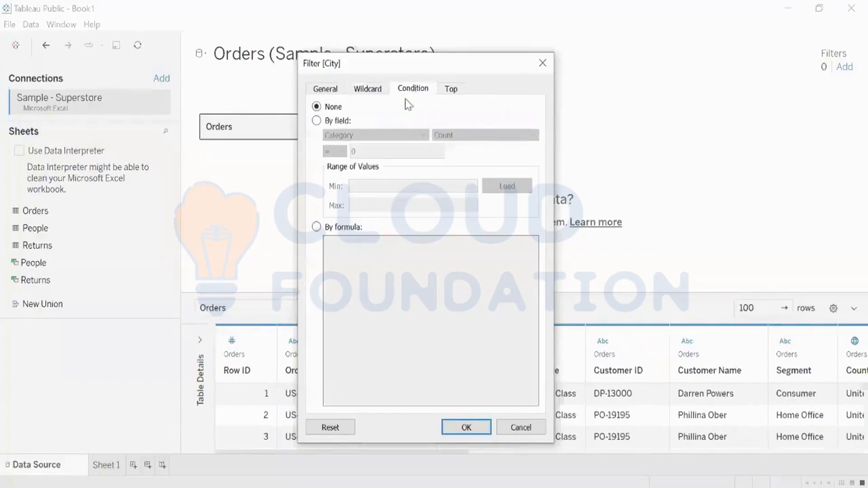
left_click(338, 122)
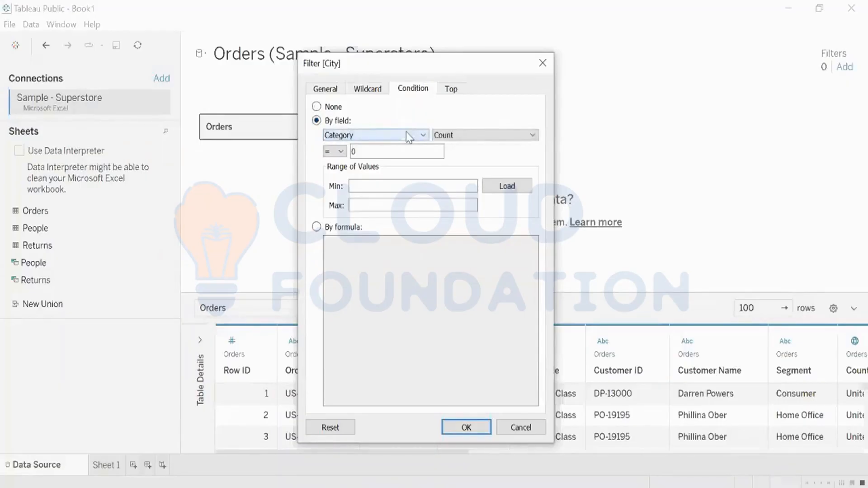
left_click(422, 136)
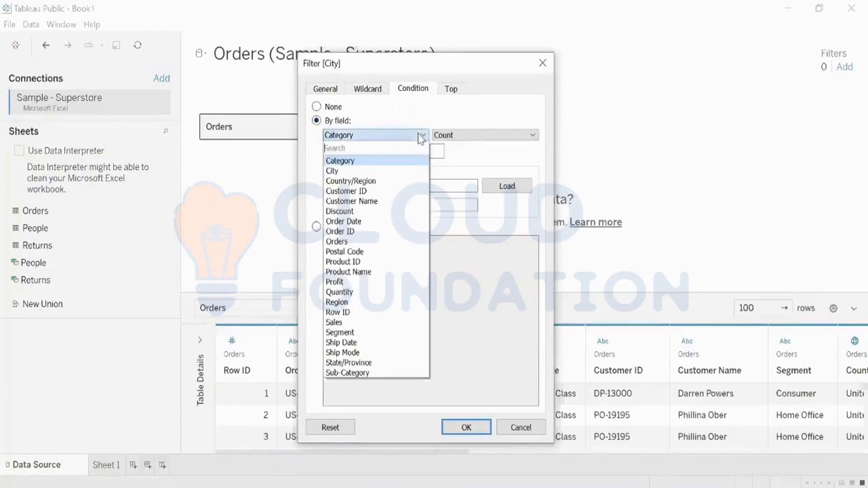
left_click(393, 162)
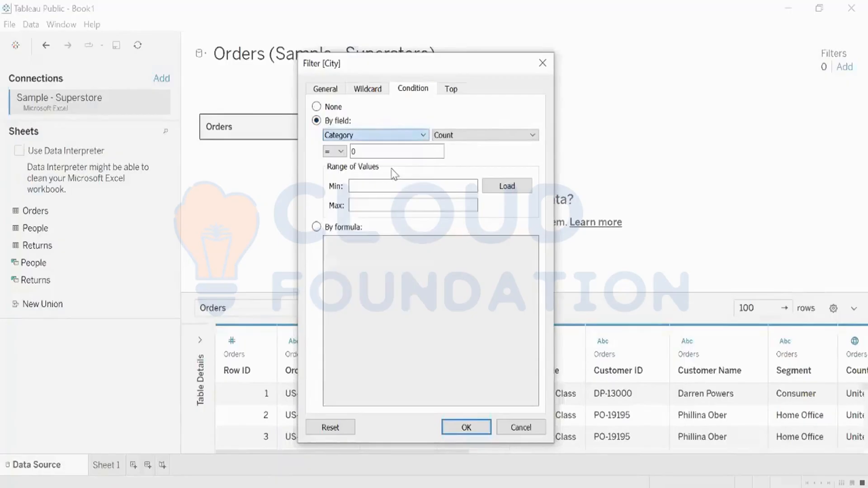
left_click(399, 135)
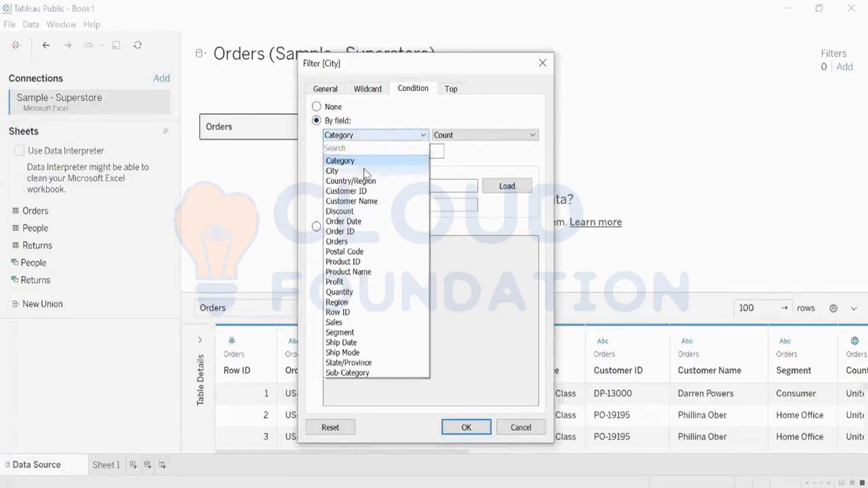
left_click(378, 117)
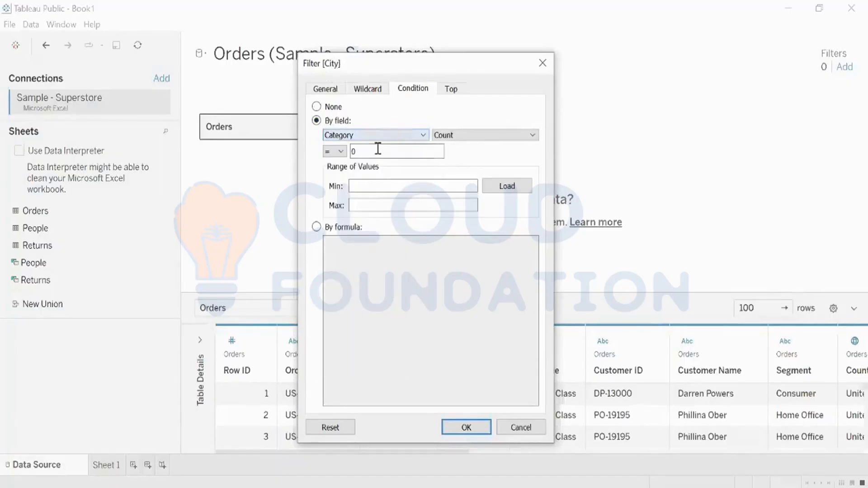
left_click(368, 136)
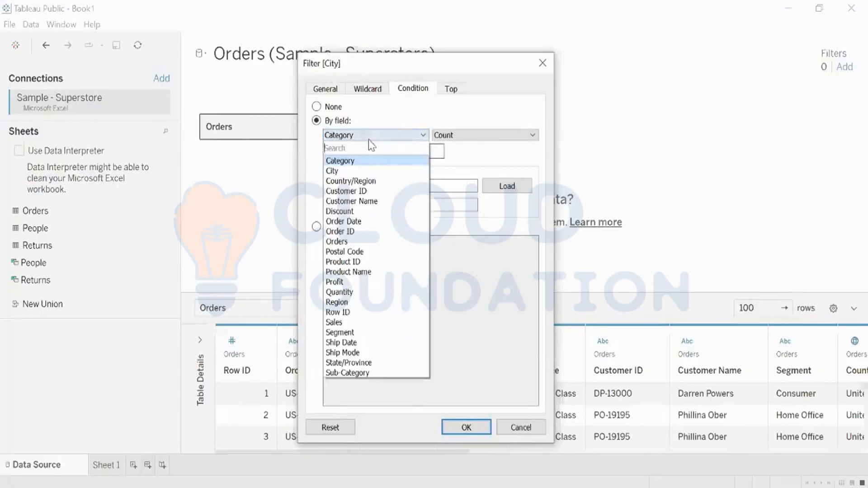
left_click(358, 322)
left_click(449, 136)
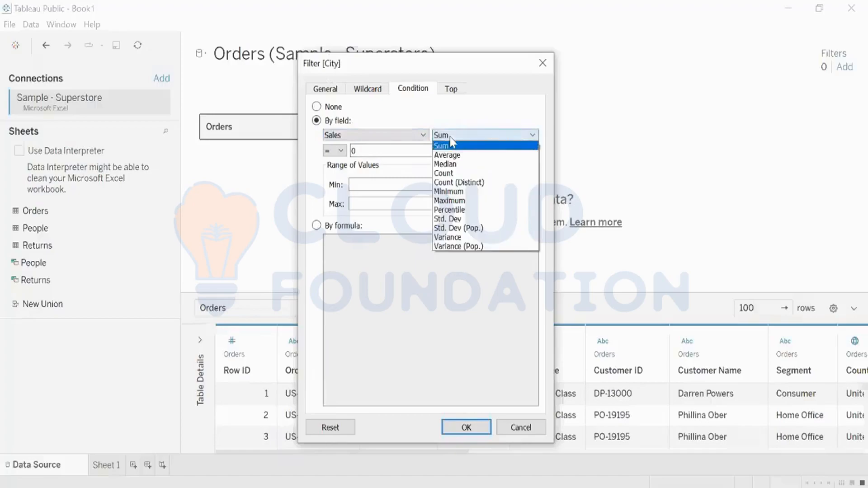
left_click(449, 137)
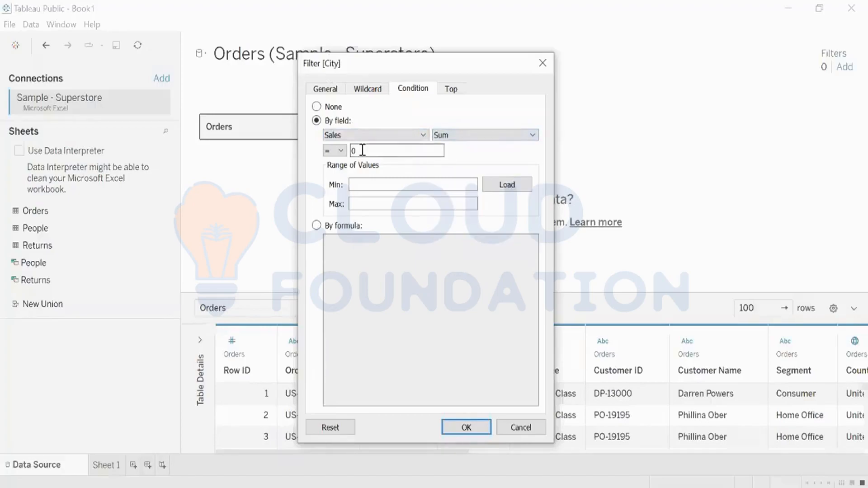
Set the Sales condition's comparison to less than (<) and check the Sales values in the Sample - Superstore workbook in Excel
left_click(335, 151)
left_click(332, 183)
left_click(382, 151)
left_click(461, 486)
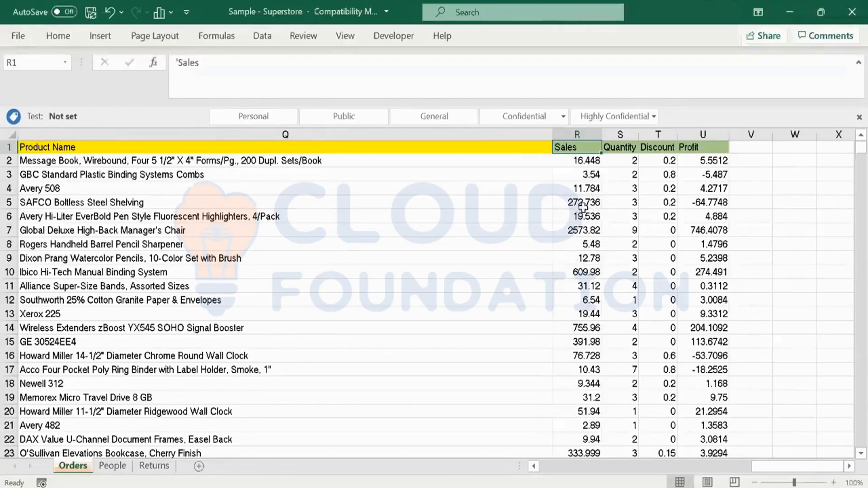
left_click(583, 206)
left_click(585, 161)
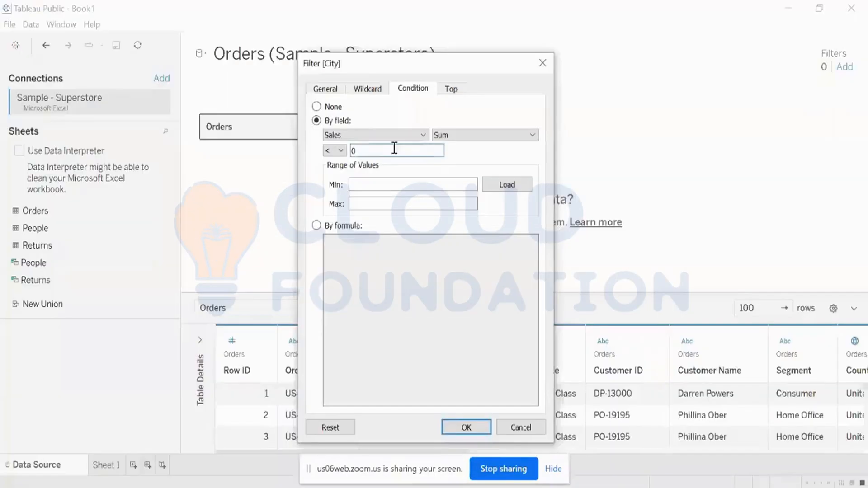
Return to Tableau Public, confirm the City filter's Sales condition and apply the filter to the data source
left_click(386, 148)
left_click(458, 426)
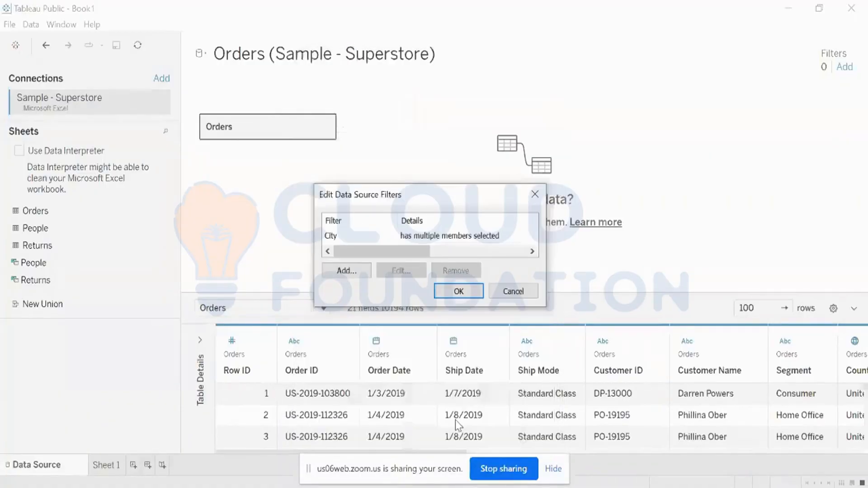
left_click(452, 291)
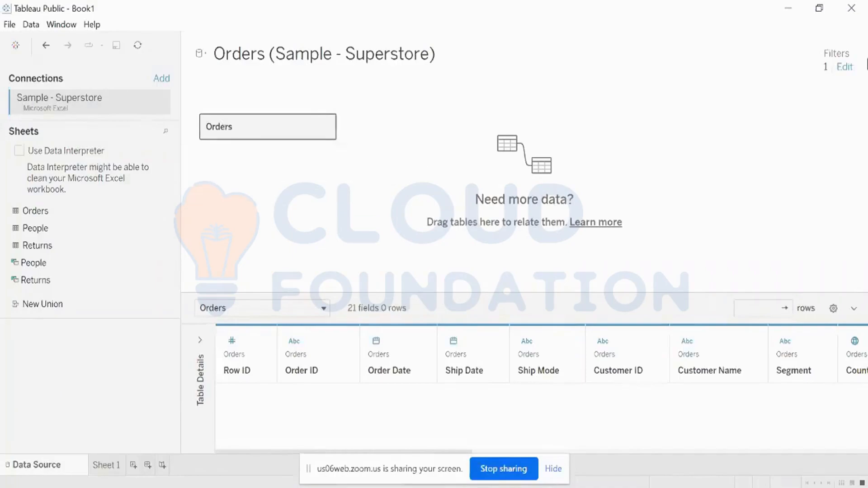
Remove the City filter from the data source filters
left_click(845, 68)
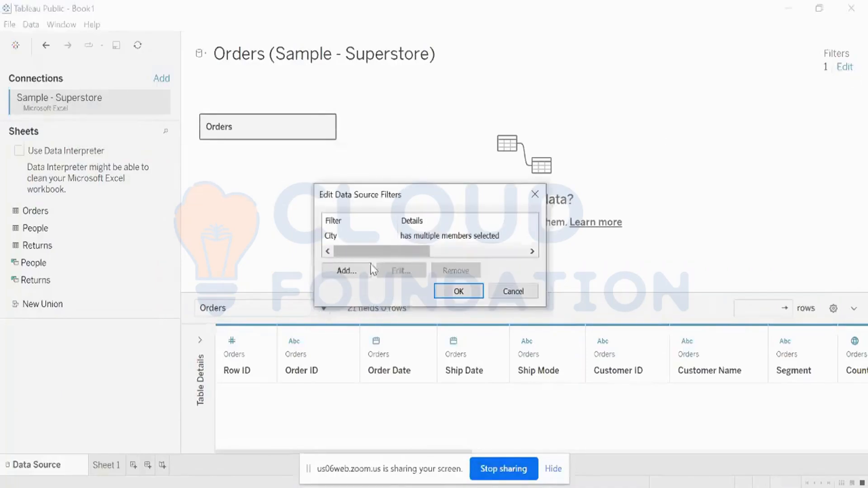
left_click(360, 237)
left_click(438, 271)
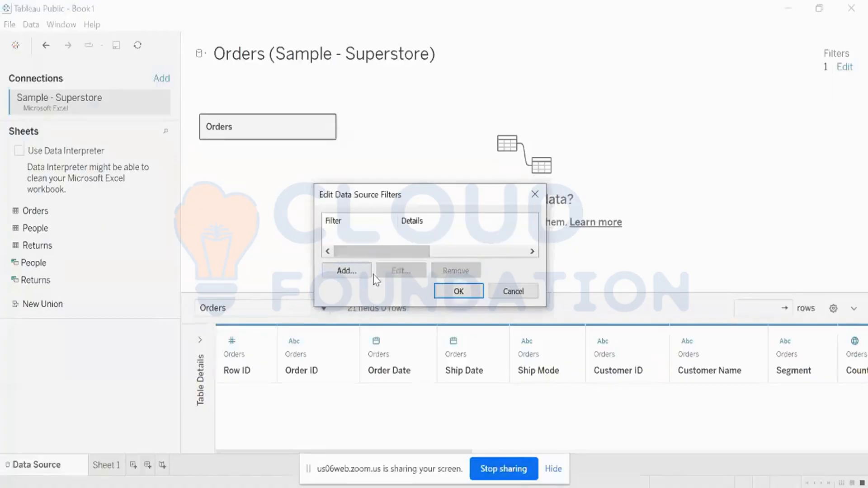
Add a data source filter on City and set its condition to work by field, using the Count of Category equal to 0
left_click(352, 274)
double_click(362, 211)
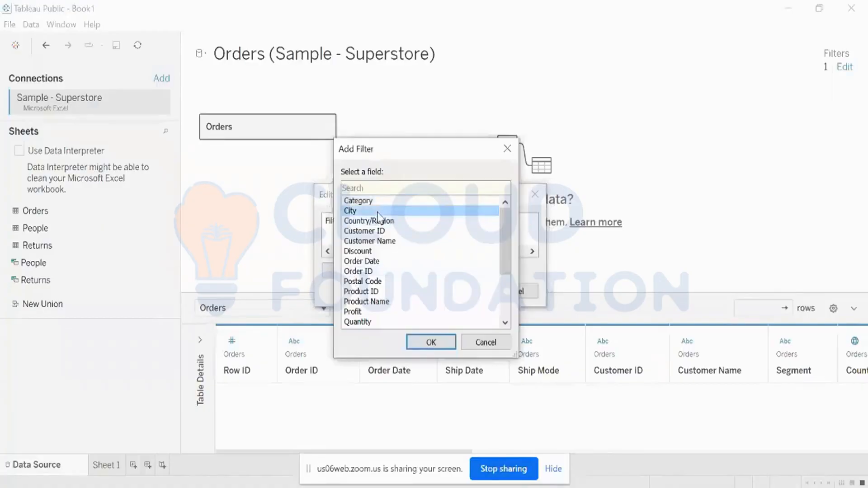
left_click(376, 90)
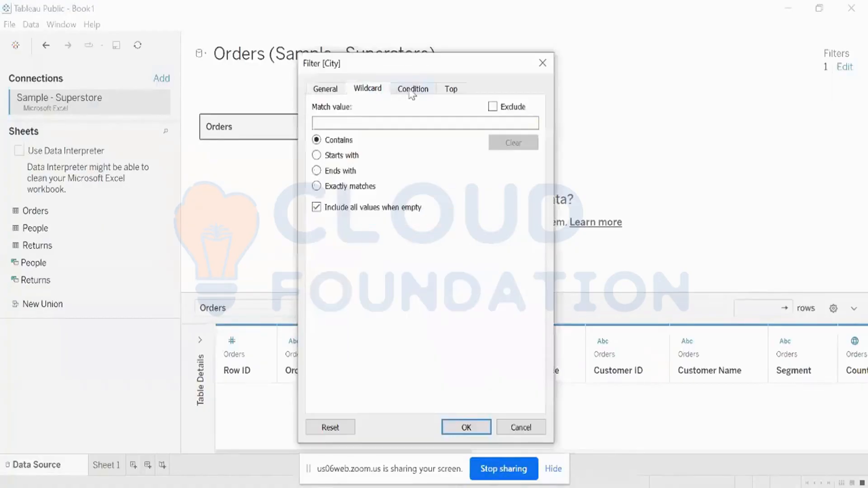
left_click(413, 89)
left_click(329, 121)
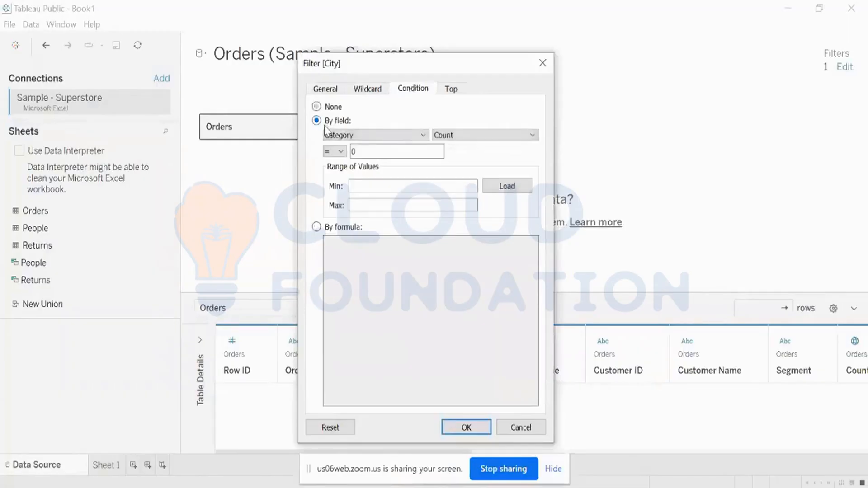
left_click(409, 135)
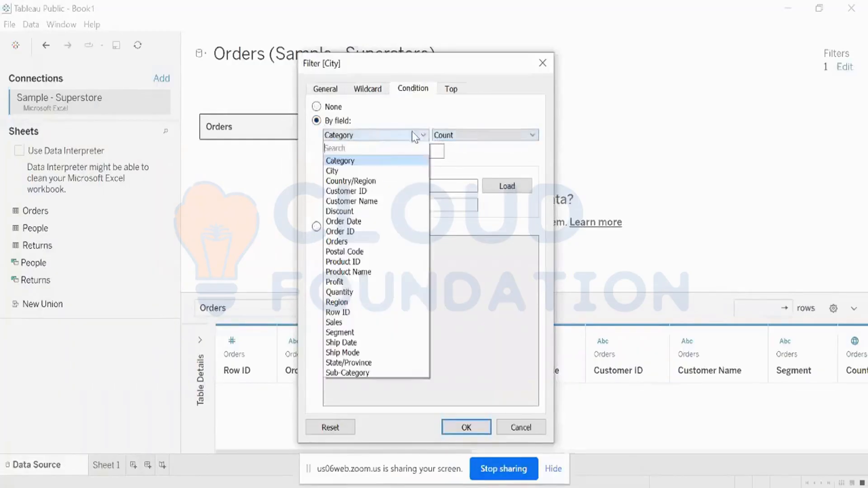
left_click(465, 132)
left_click(456, 104)
Limit the City filter by field to the top 10 by Count of Category, checking the available aggregation and value options
left_click(453, 88)
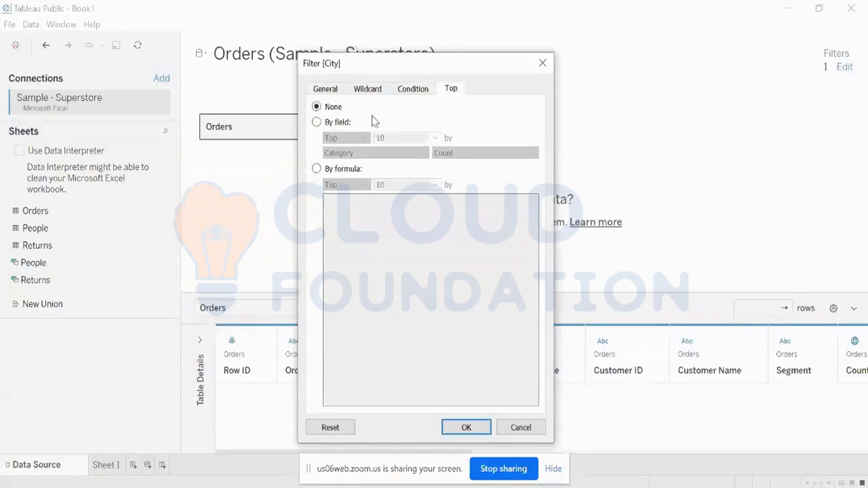
left_click(329, 122)
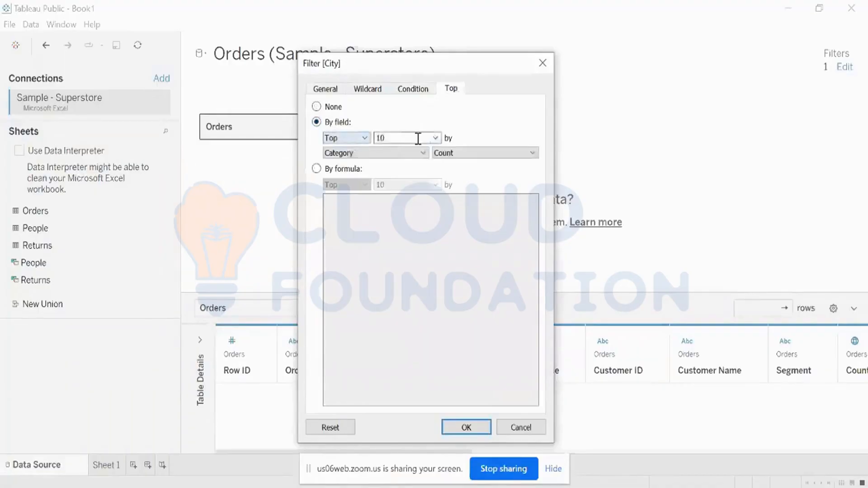
left_click(393, 153)
left_click(451, 152)
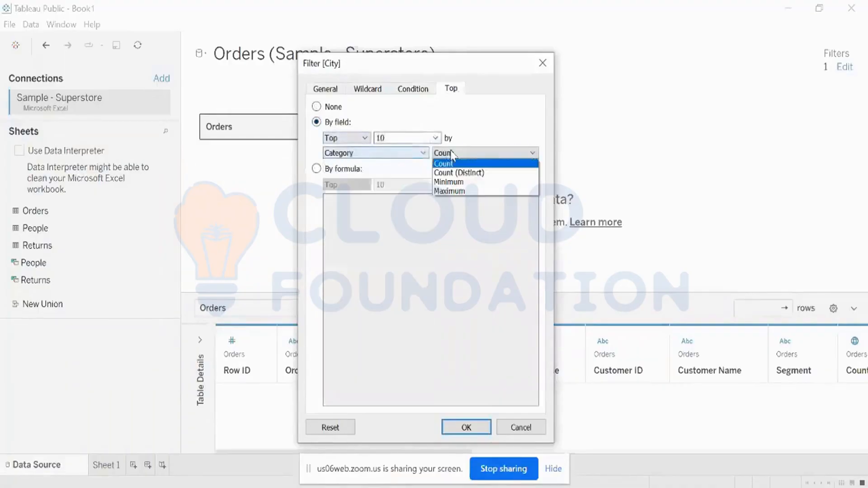
left_click(505, 127)
left_click(345, 148)
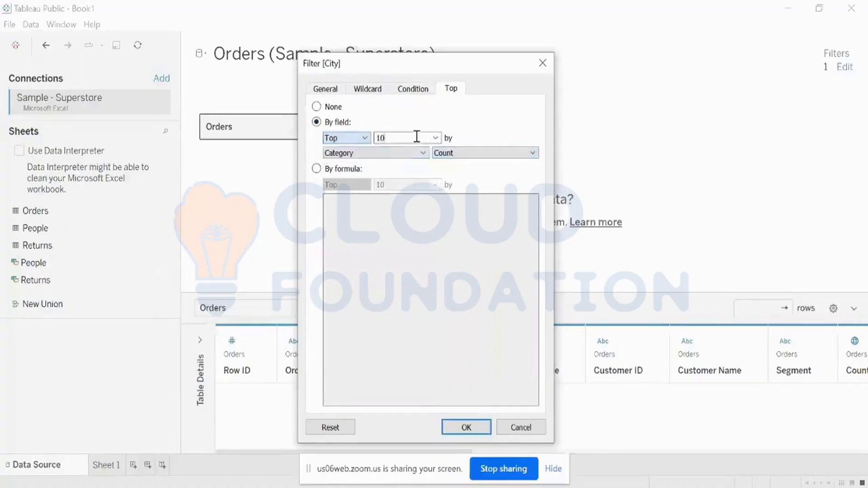
left_click(435, 138)
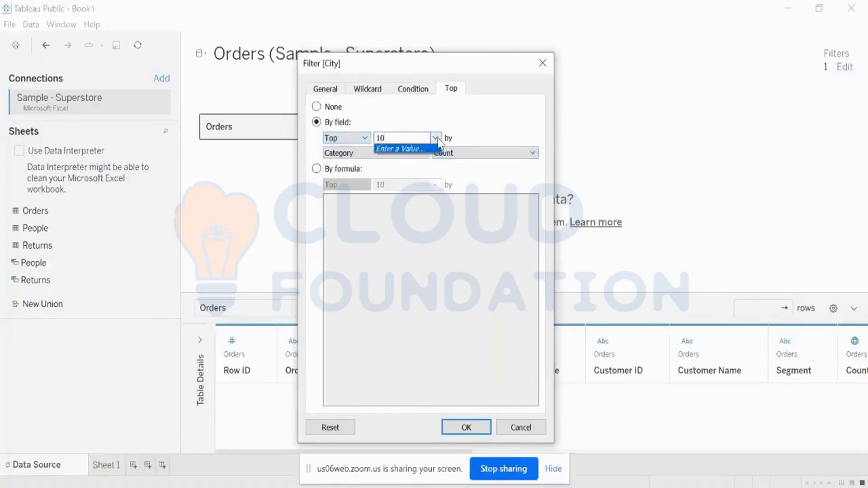
left_click(437, 141)
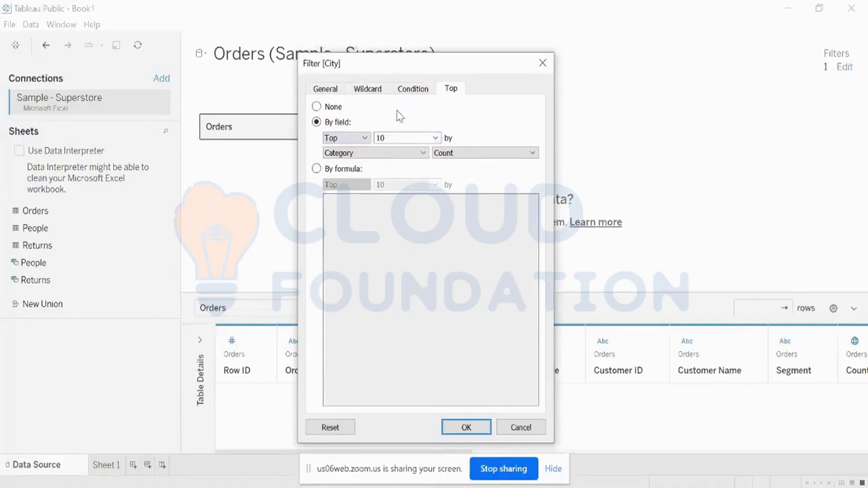
Review the City filter's condition, wildcard and general settings, and confirm the filter
left_click(429, 91)
left_click(348, 90)
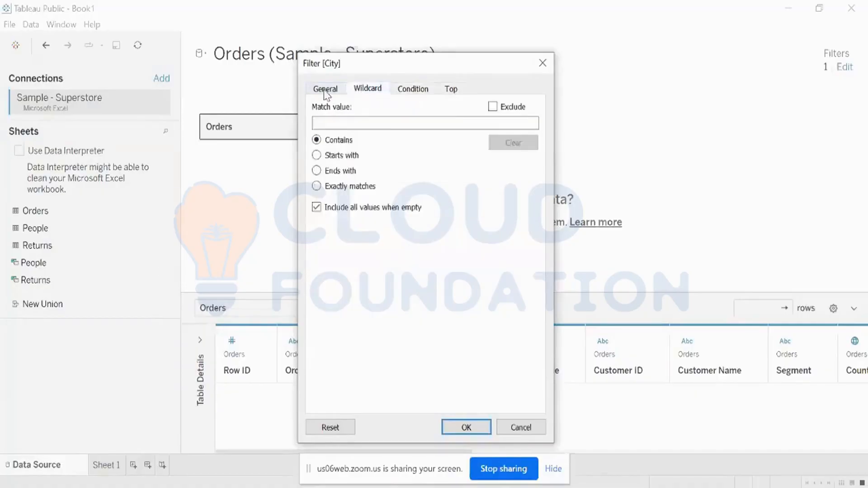
left_click(320, 92)
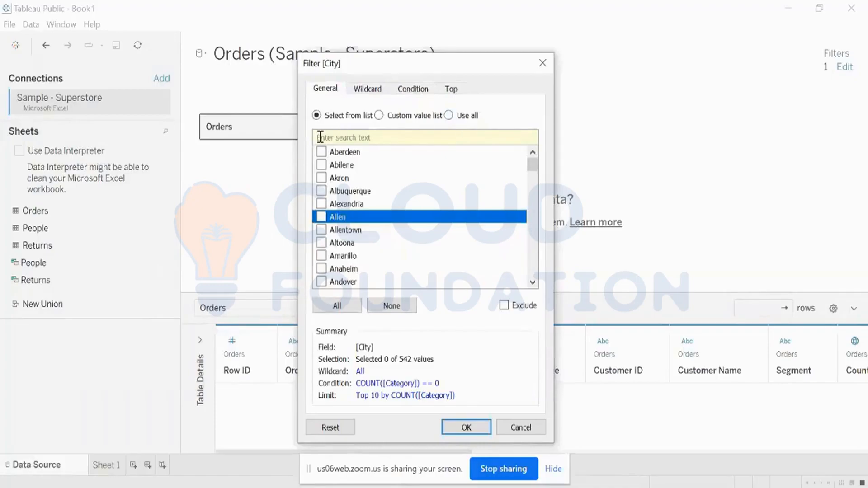
left_click(481, 427)
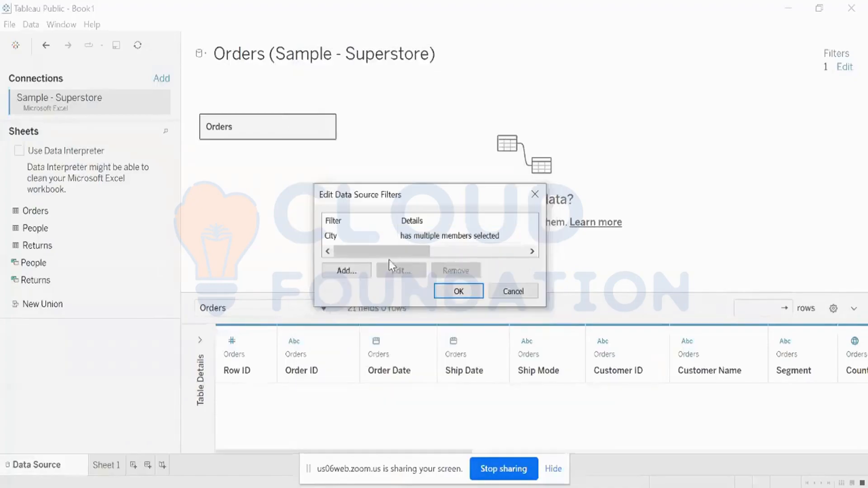
Remove the City filter and apply the emptied filter list to the Orders data source
left_click(379, 240)
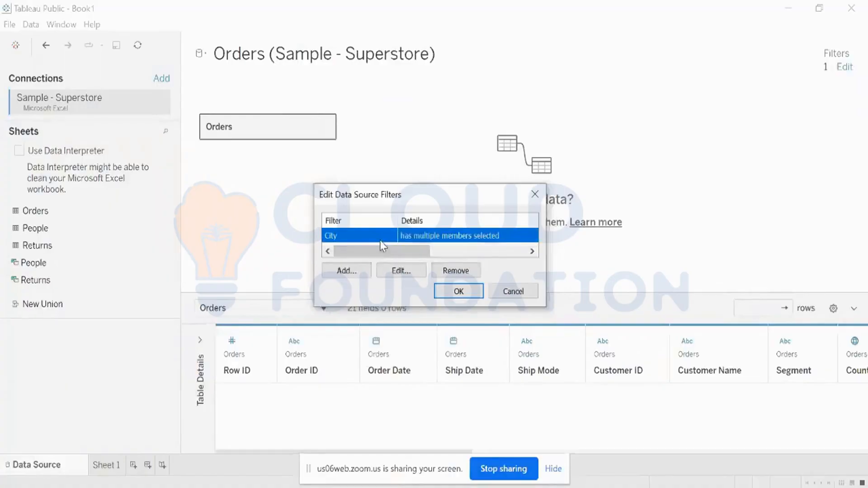
left_click(455, 272)
left_click(460, 292)
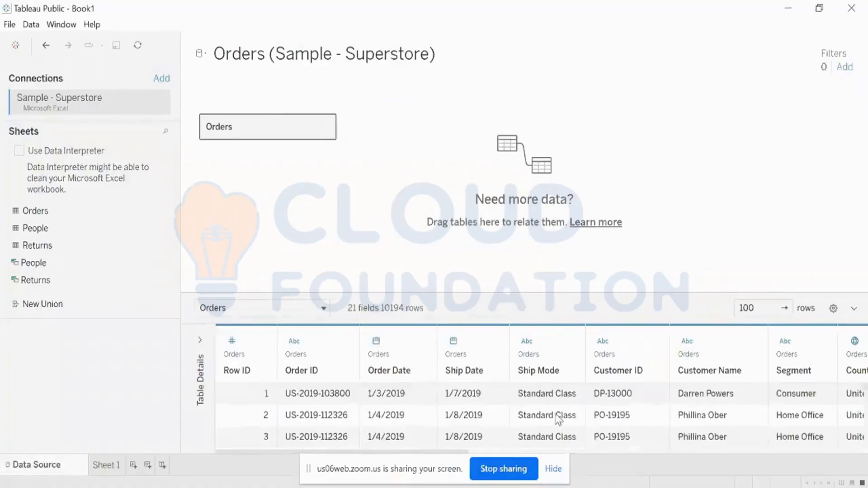
left_click_drag(466, 292, 509, 176)
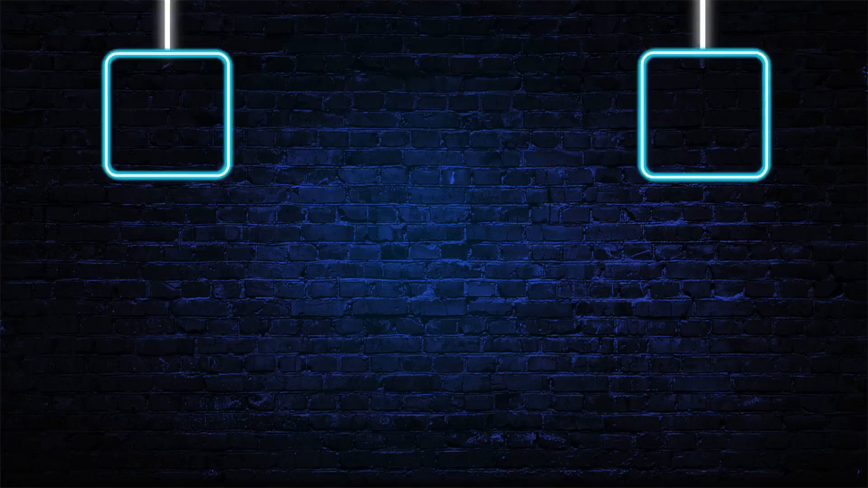